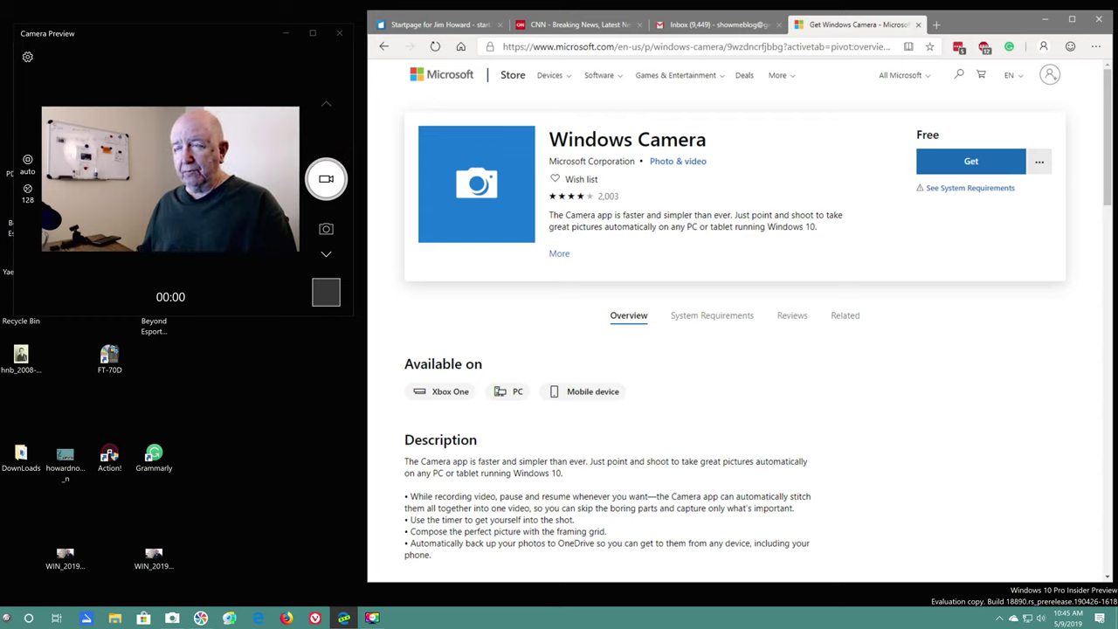
# - Cycle the camera through Photo, Document and Whiteboard modes, then back to Document
pyautogui.click(326, 178)
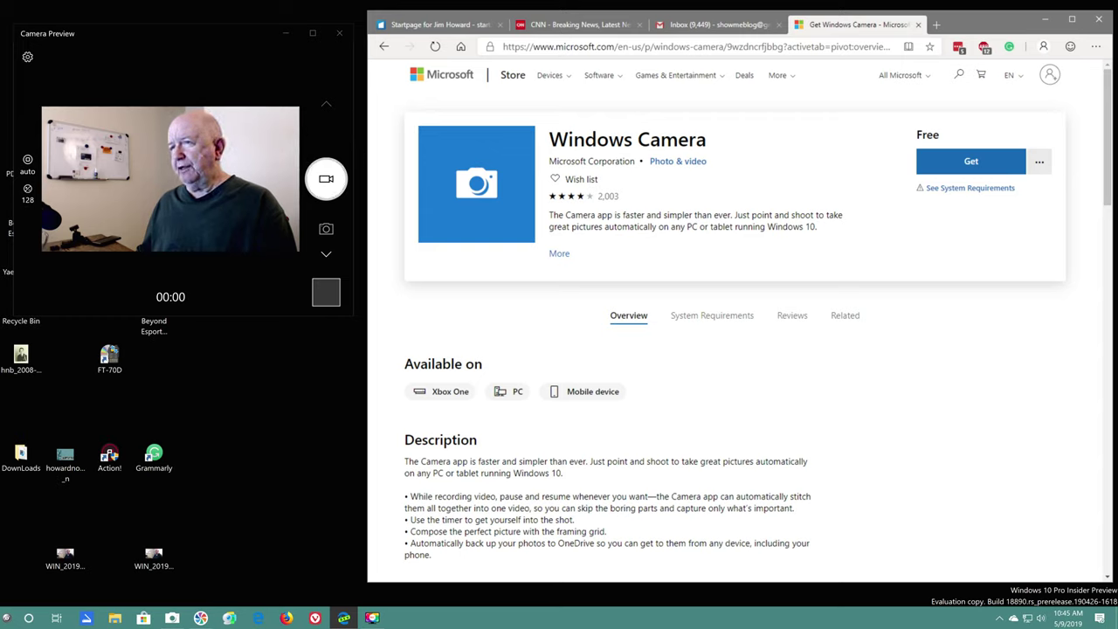
pyautogui.click(326, 228)
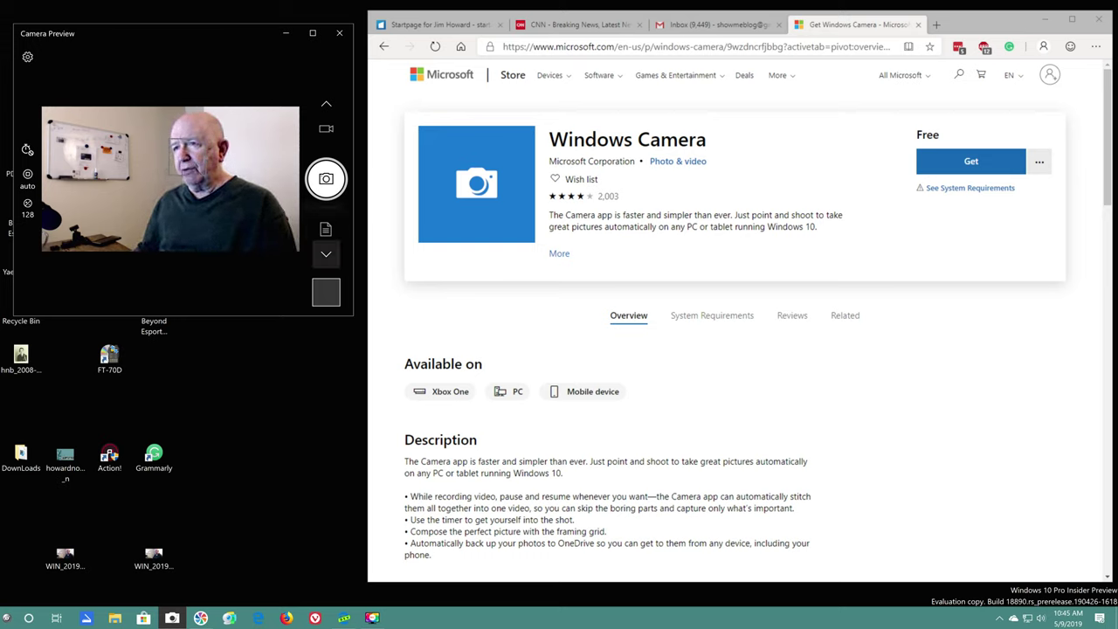
pyautogui.click(326, 229)
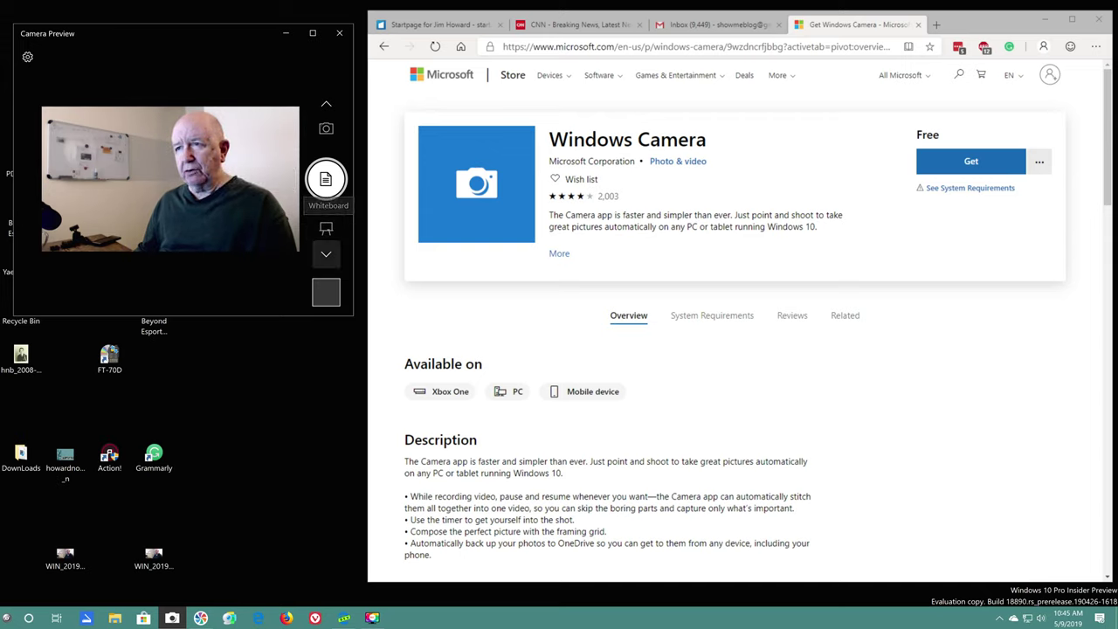
pyautogui.click(325, 229)
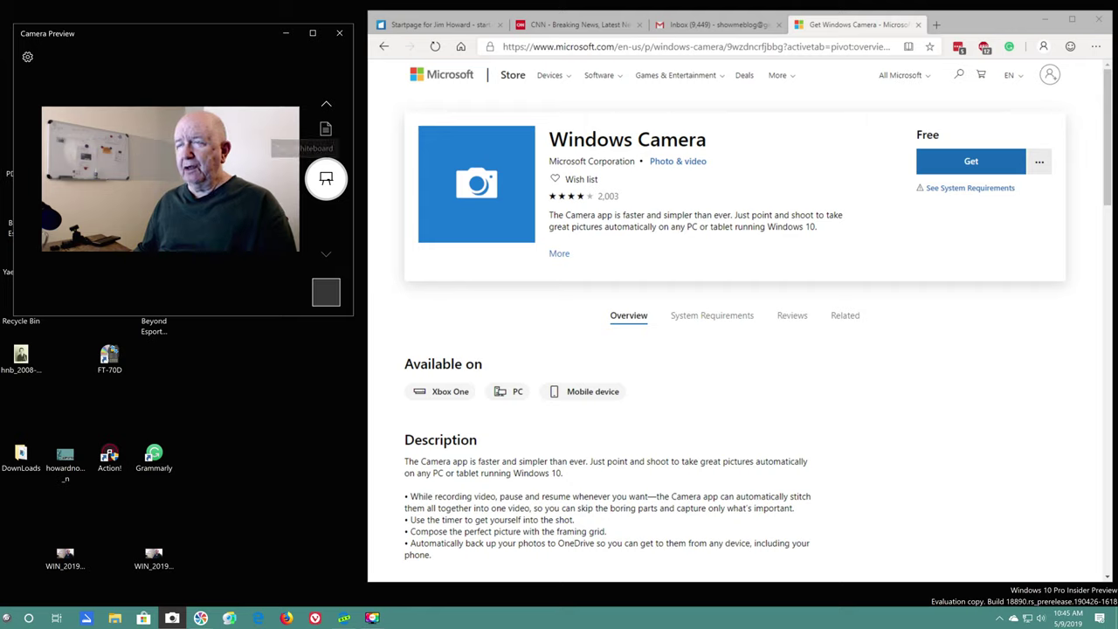
pyautogui.click(326, 128)
# - Switch to Video, record a 9-second clip with one pause, then open Settings
pyautogui.click(326, 129)
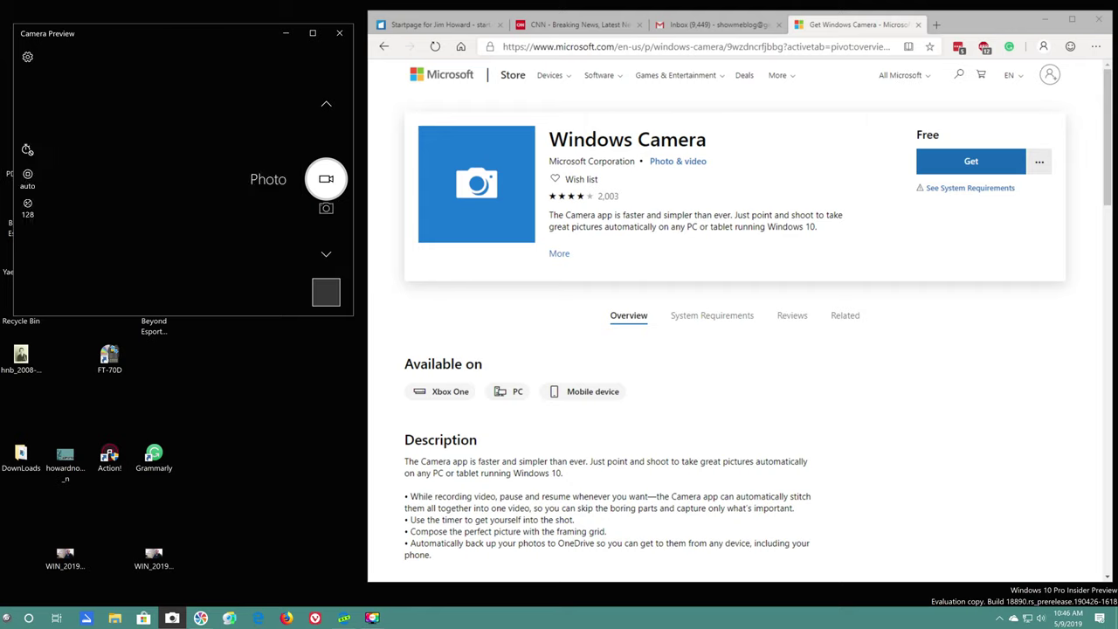
pyautogui.click(326, 128)
pyautogui.click(326, 178)
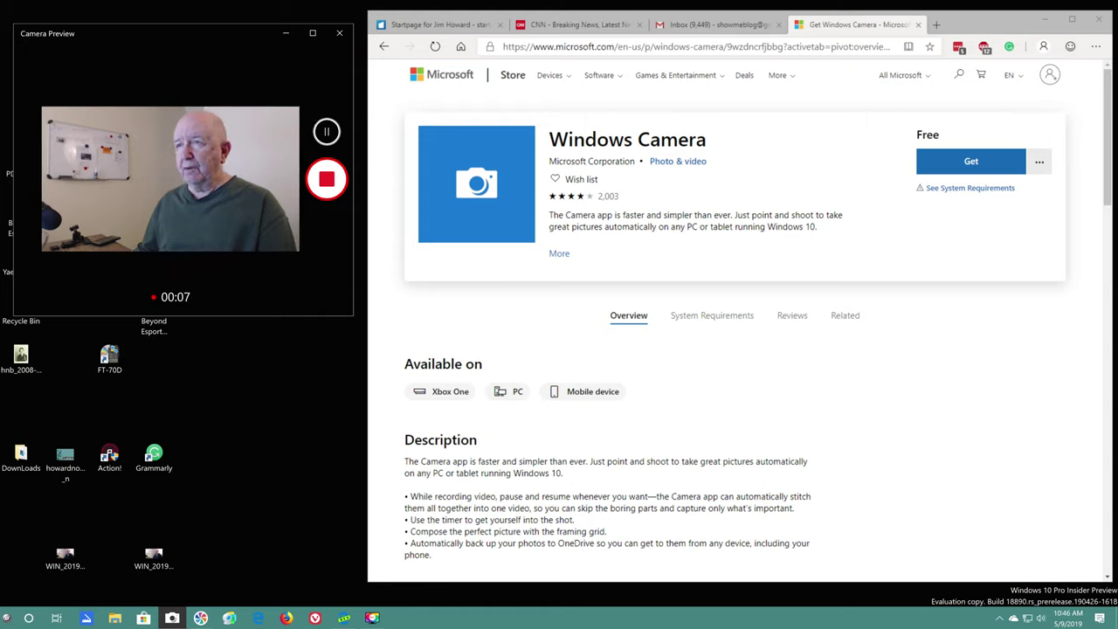
pyautogui.click(326, 131)
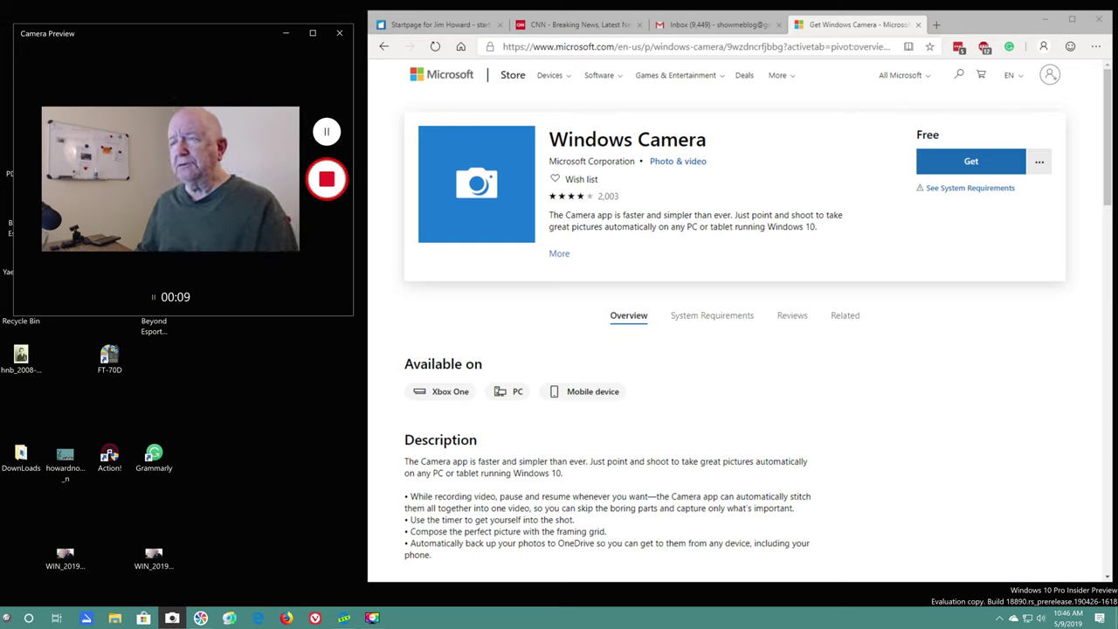
pyautogui.click(326, 179)
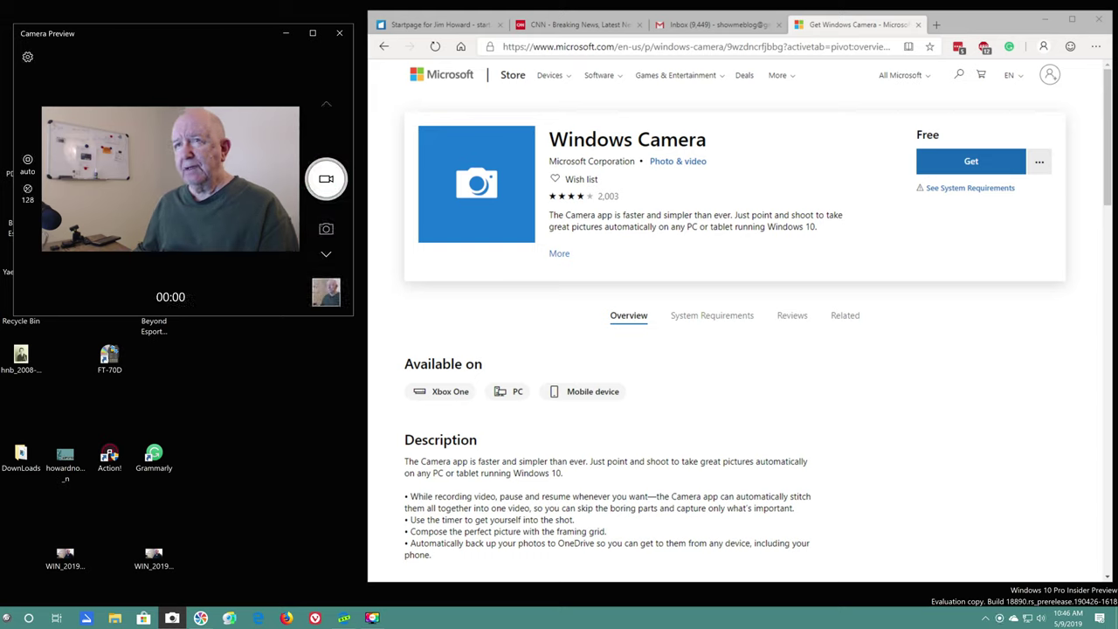
pyautogui.click(27, 57)
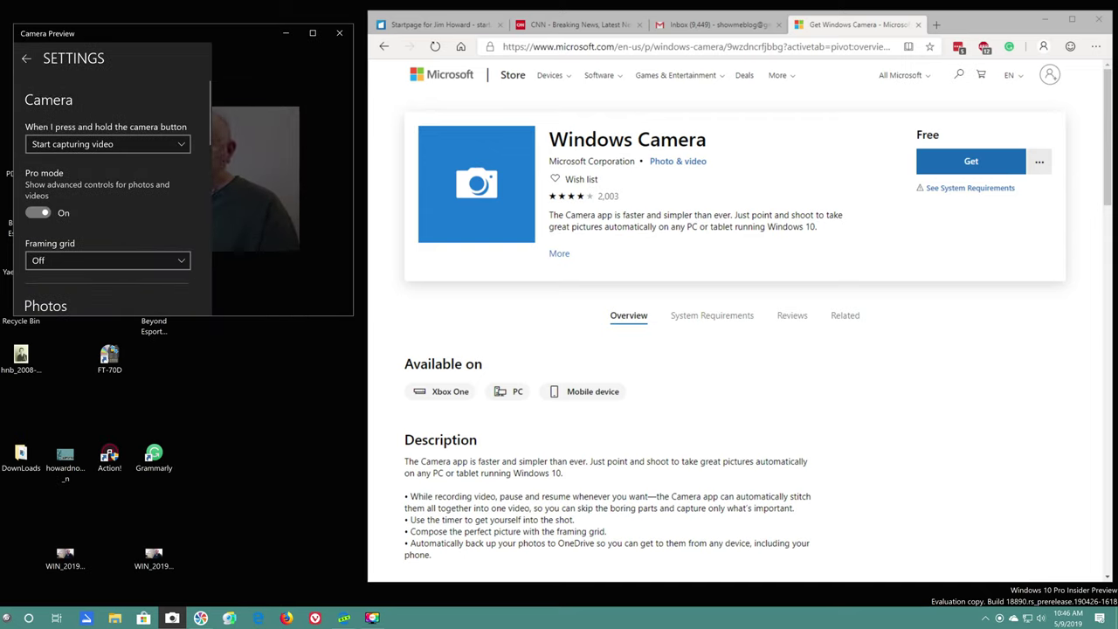
# - Check the Photo quality options and leave it at 2.1MP 16:9 (1920x1080)
pyautogui.scroll(-3, 108, 192)
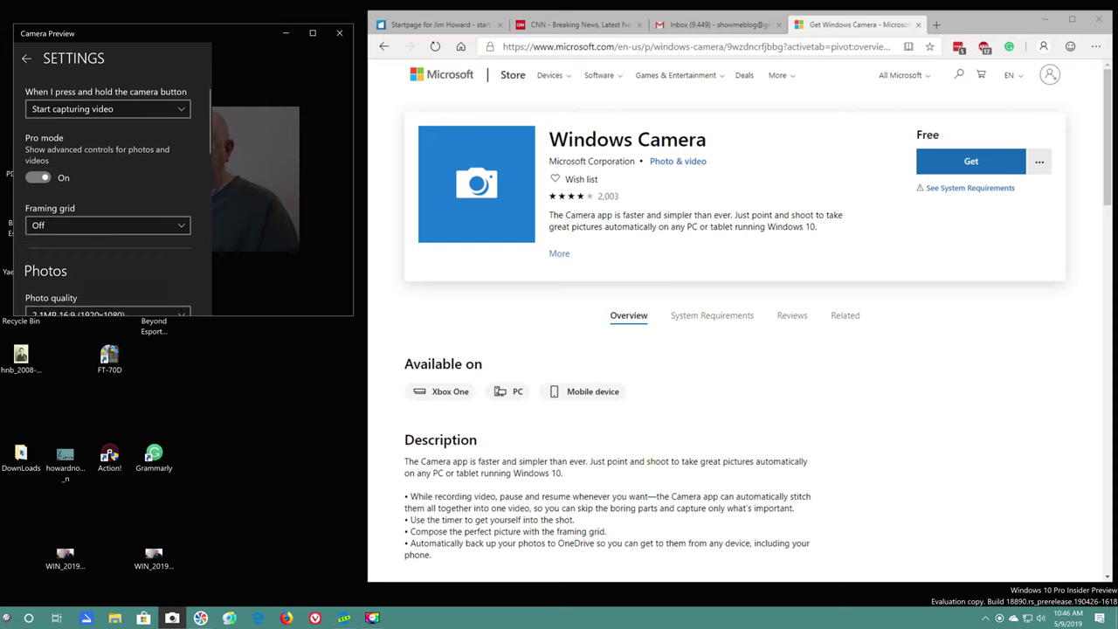
pyautogui.scroll(-1, 109, 192)
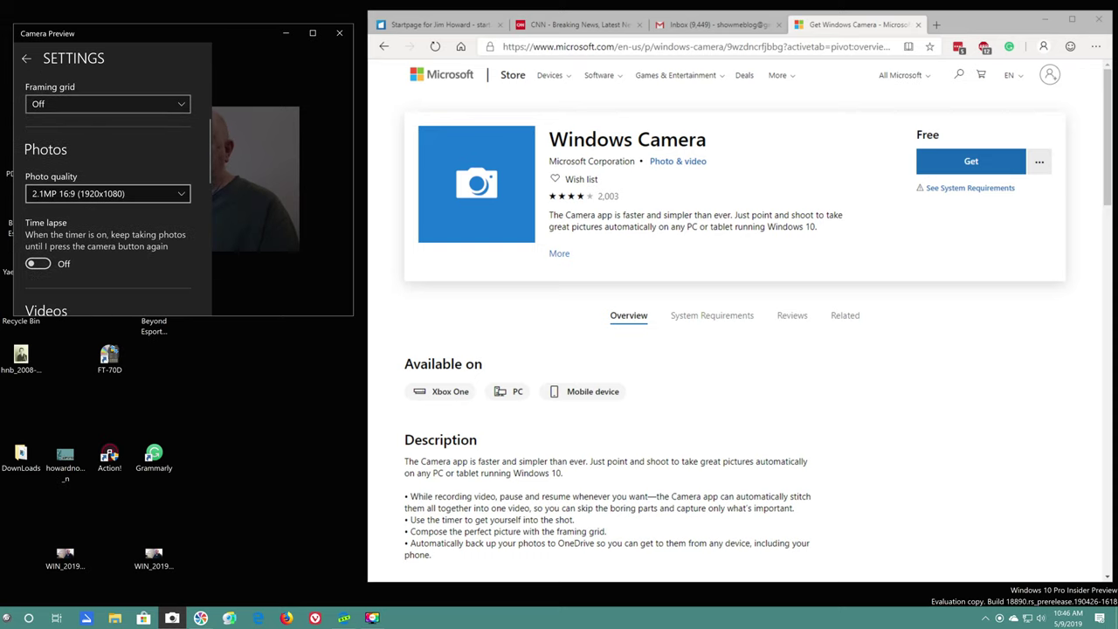
pyautogui.click(108, 193)
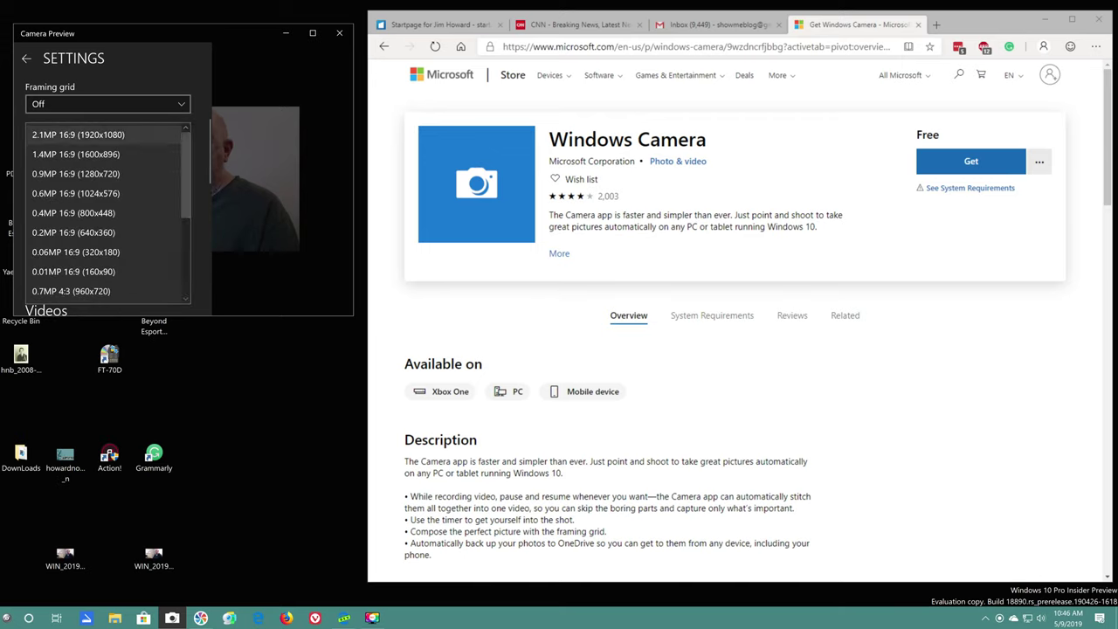
pyautogui.press('Escape')
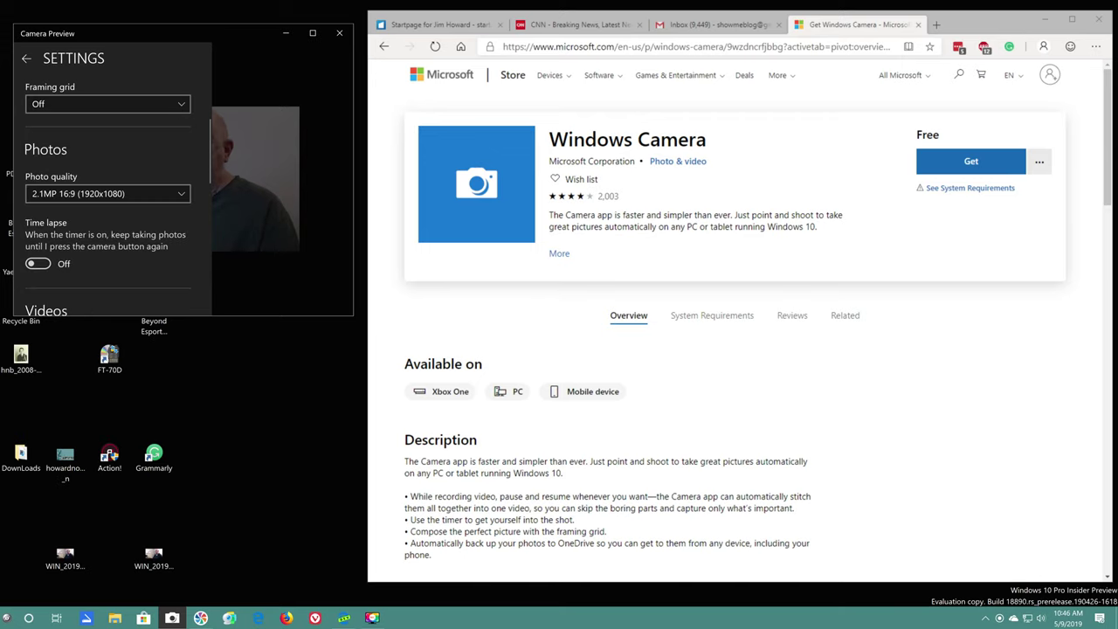
# - Review the remaining settings down to About this app, then close Settings
pyautogui.scroll(-3, 108, 193)
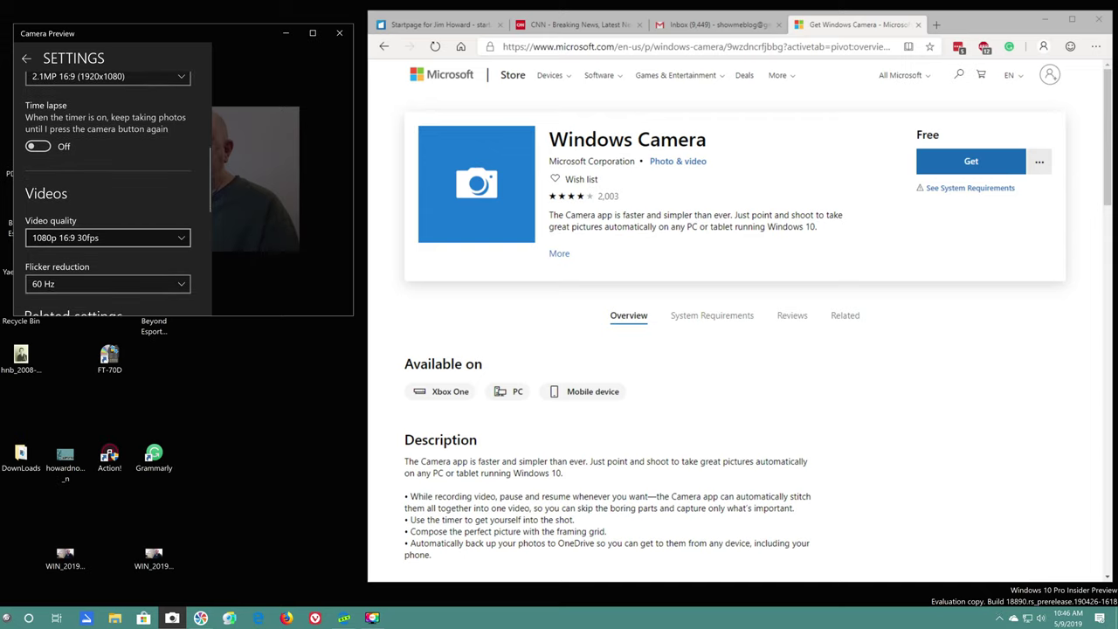
pyautogui.scroll(-2, 108, 193)
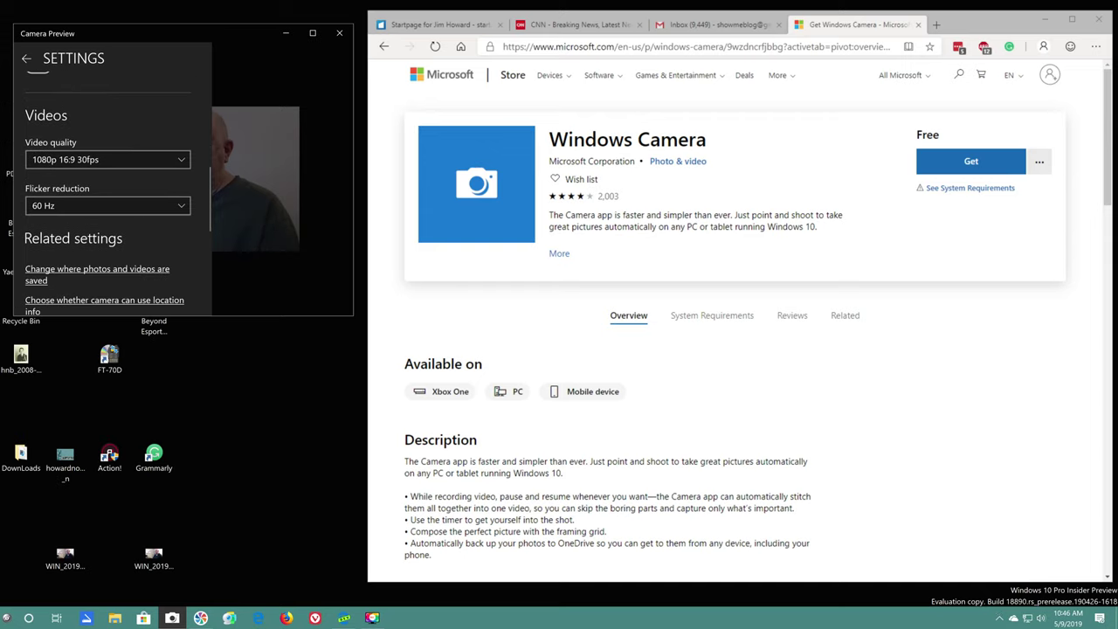
pyautogui.scroll(-2, 108, 193)
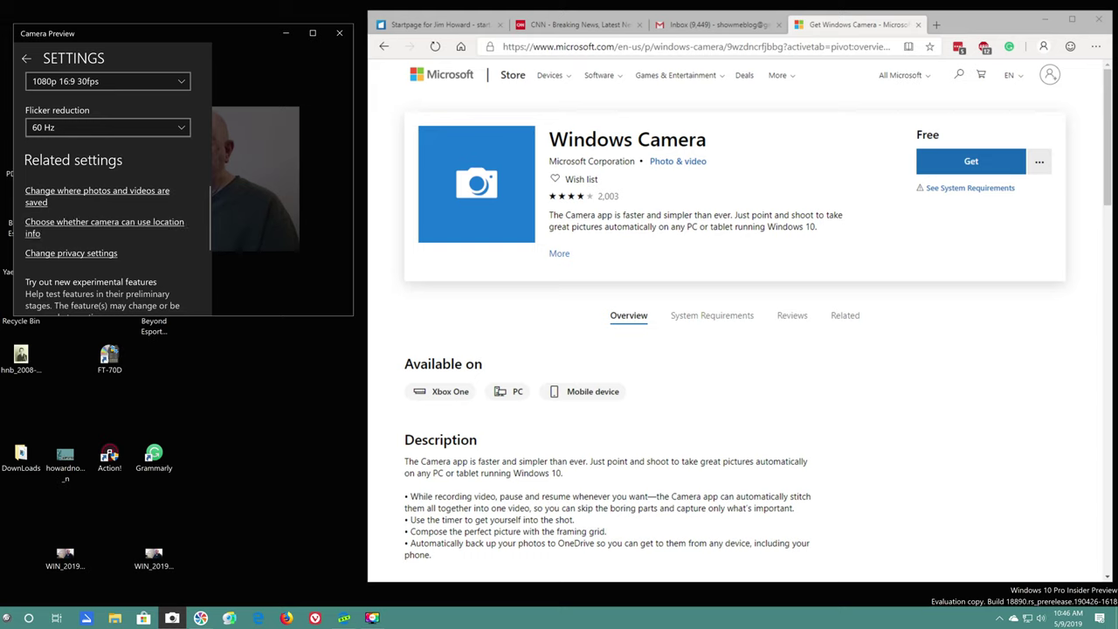
pyautogui.scroll(-2, 108, 193)
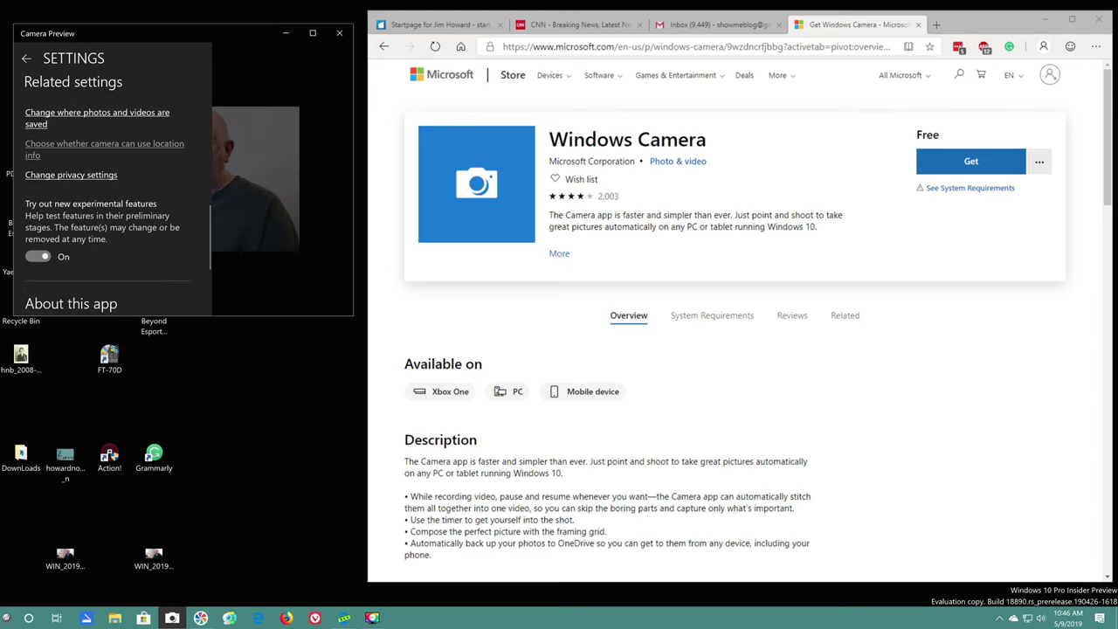
pyautogui.scroll(-1, 109, 193)
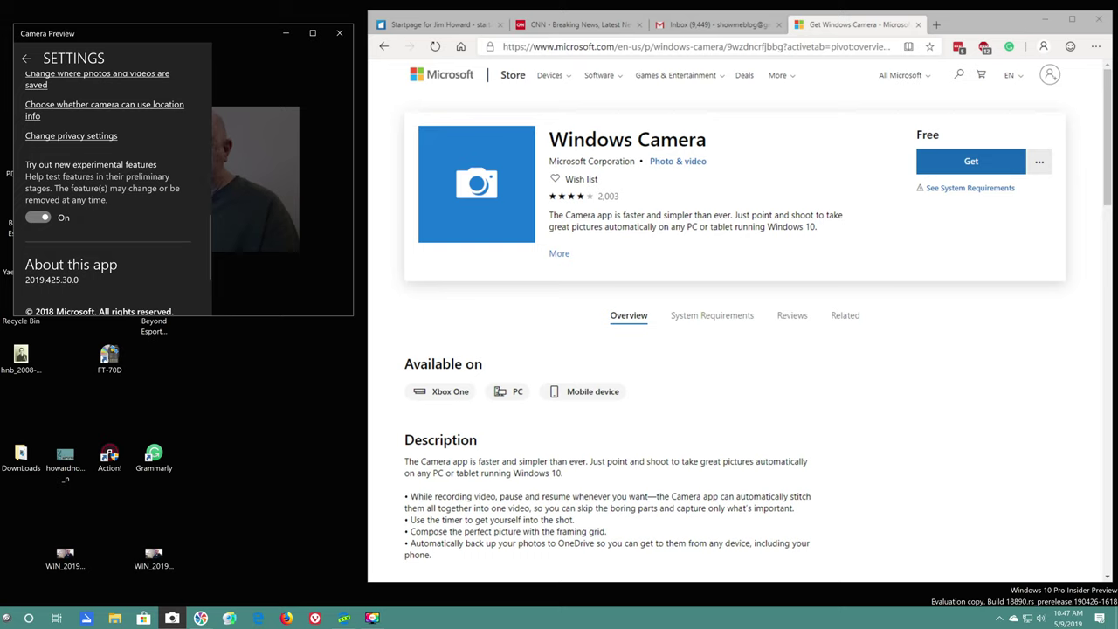
pyautogui.scroll(-2, 108, 194)
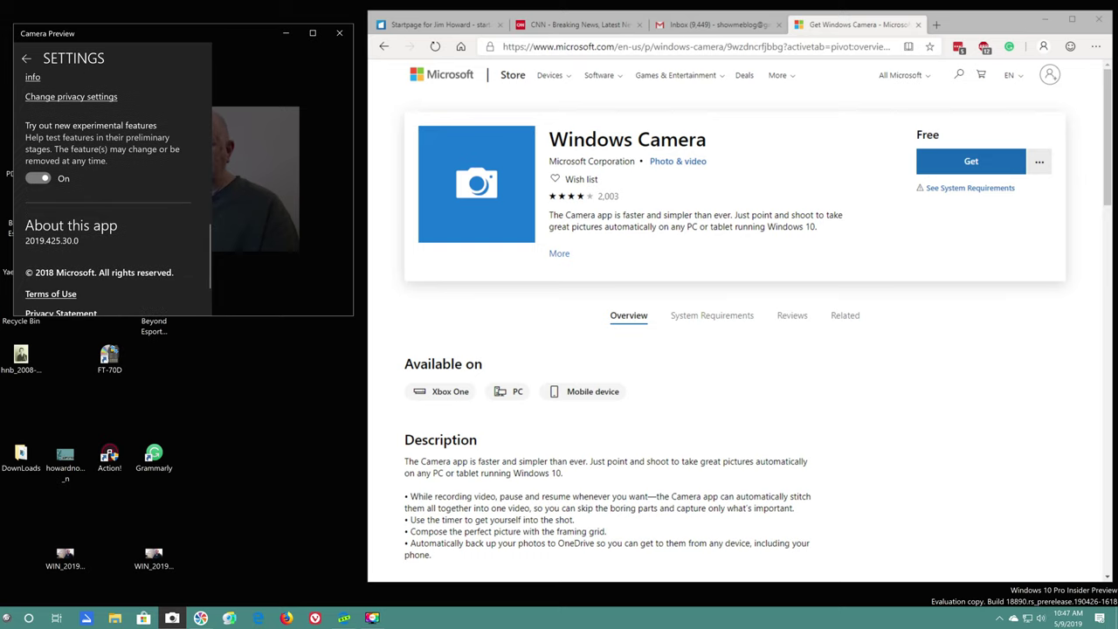
pyautogui.scroll(-2, 108, 196)
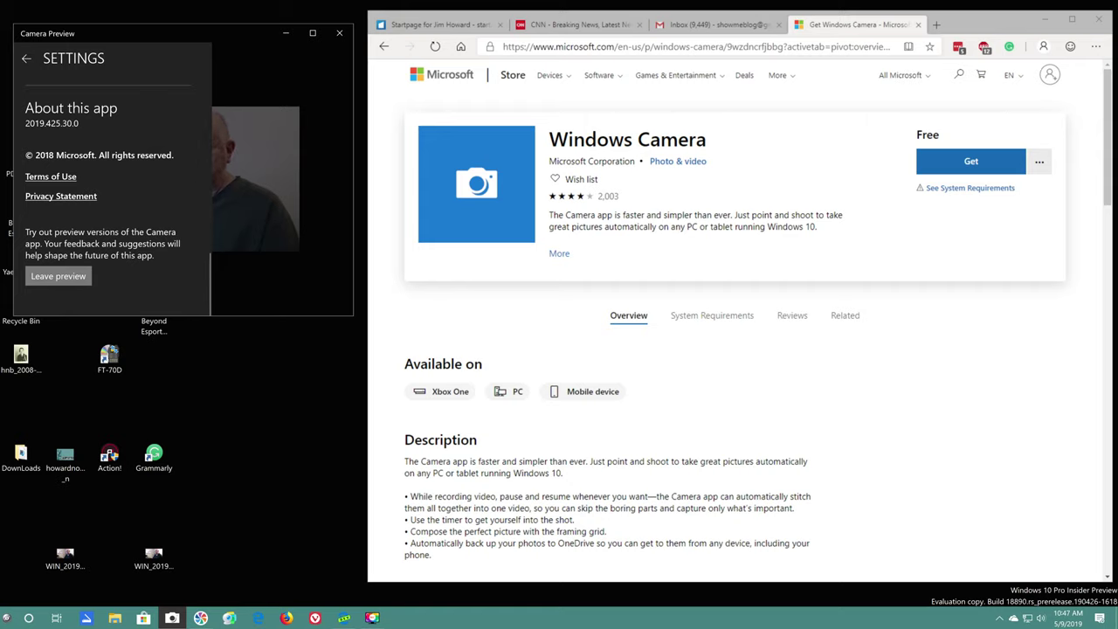
pyautogui.scroll(10, 108, 193)
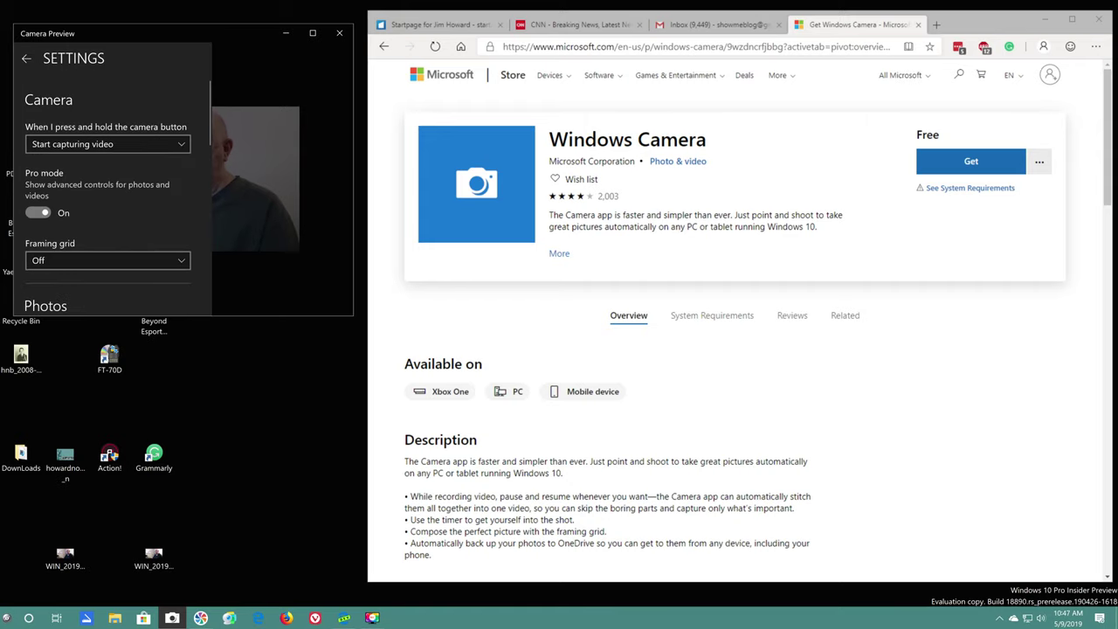
pyautogui.press('Escape')
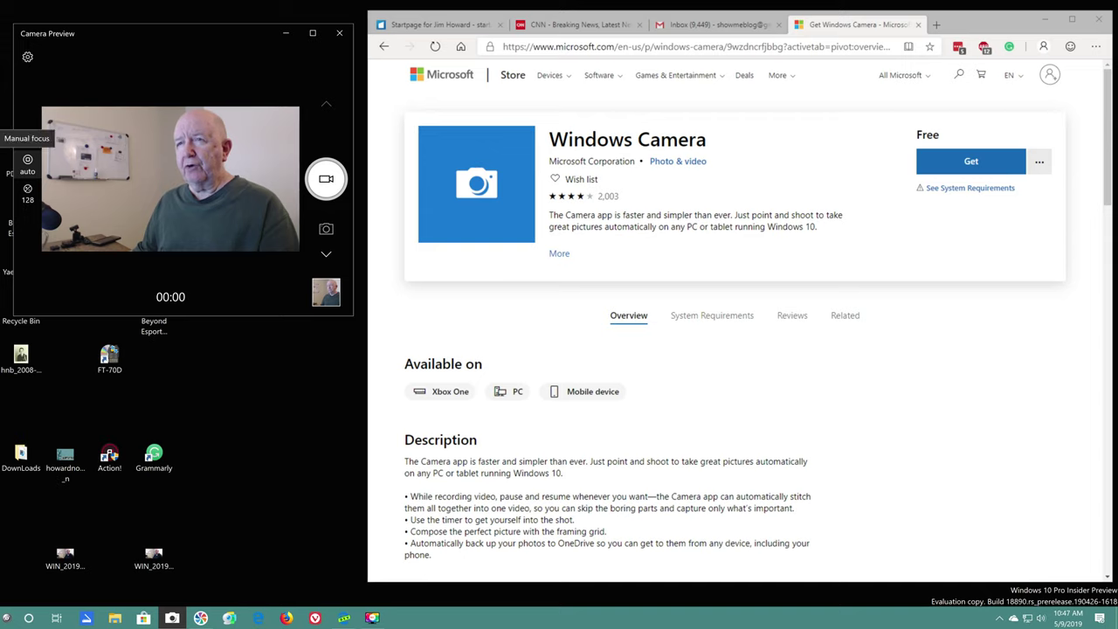
# - Set manual focus to about 60% and raise preview brightness from 128 to 152
pyautogui.click(27, 159)
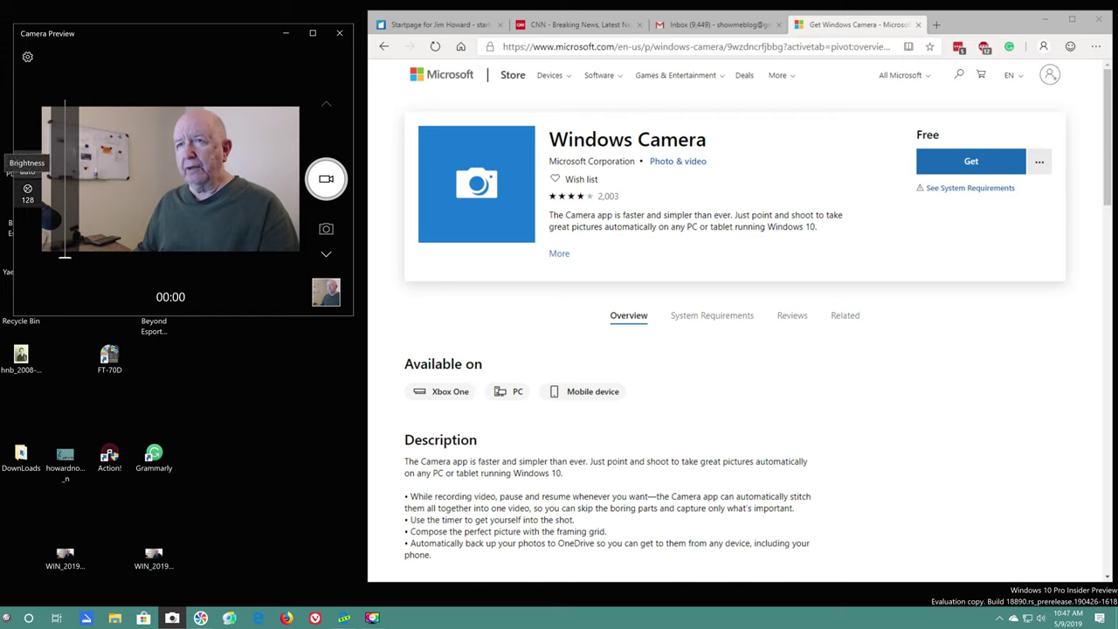
pyautogui.click(27, 168)
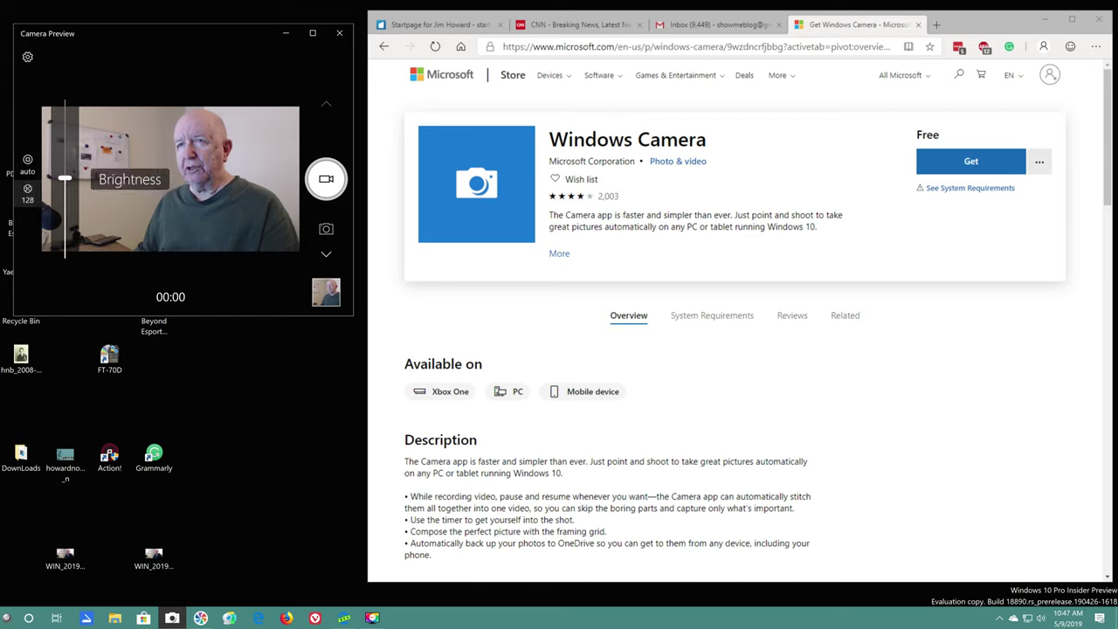
pyautogui.click(27, 162)
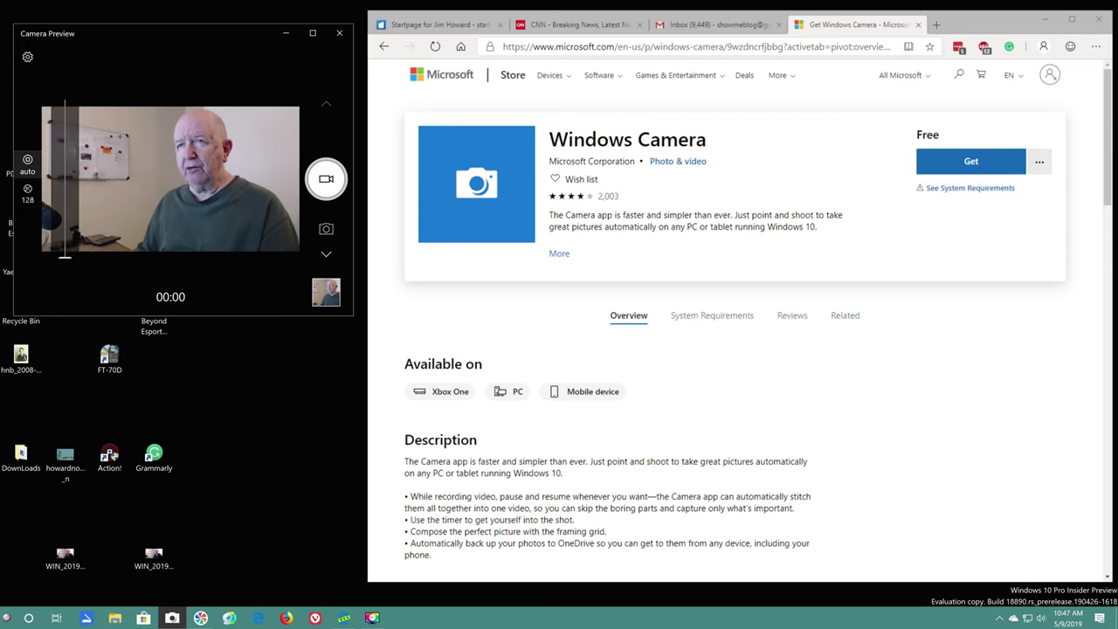
pyautogui.moveTo(65, 257)
pyautogui.mouseDown()
pyautogui.moveTo(65, 137)
pyautogui.moveTo(65, 258)
pyautogui.mouseUp()
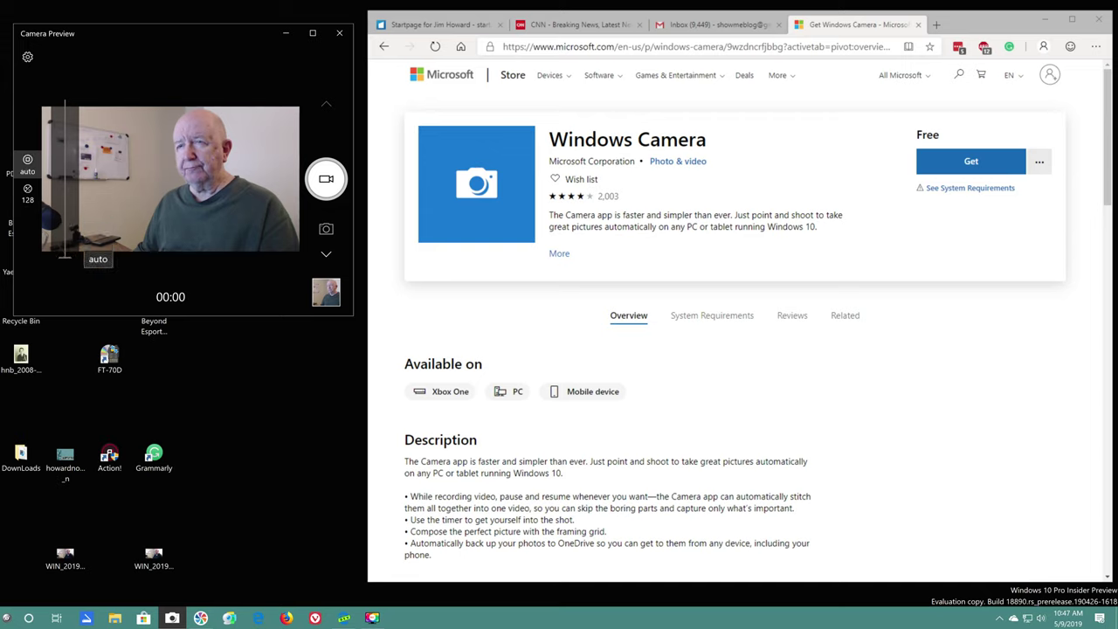
pyautogui.click(27, 192)
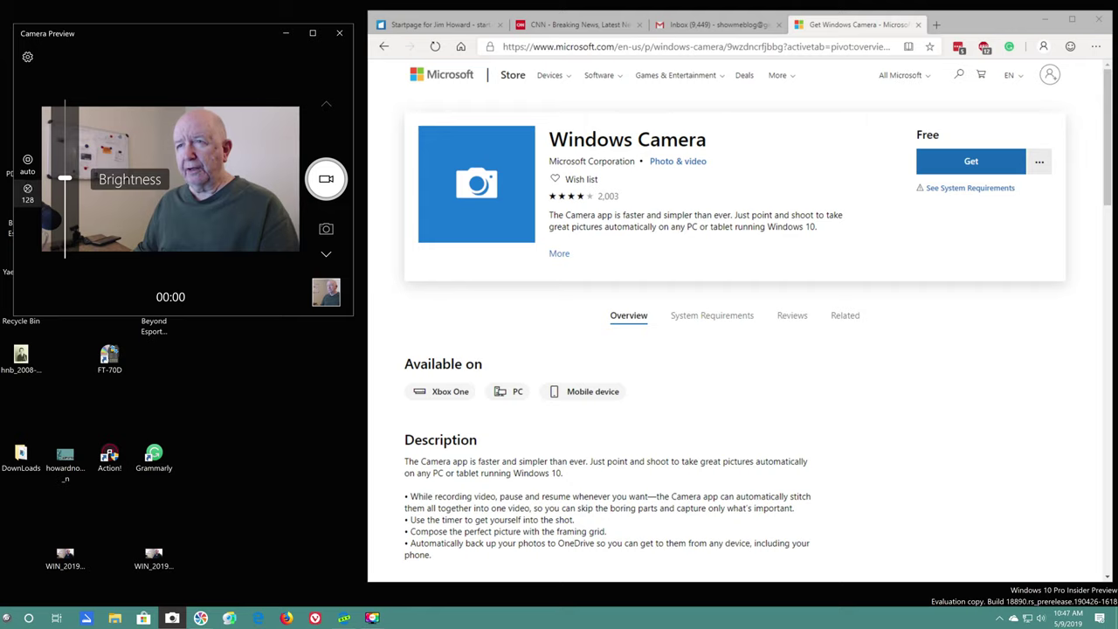
pyautogui.moveTo(64, 178)
pyautogui.mouseDown()
pyautogui.moveTo(64, 124)
pyautogui.moveTo(65, 229)
pyautogui.moveTo(65, 163)
pyautogui.mouseUp()
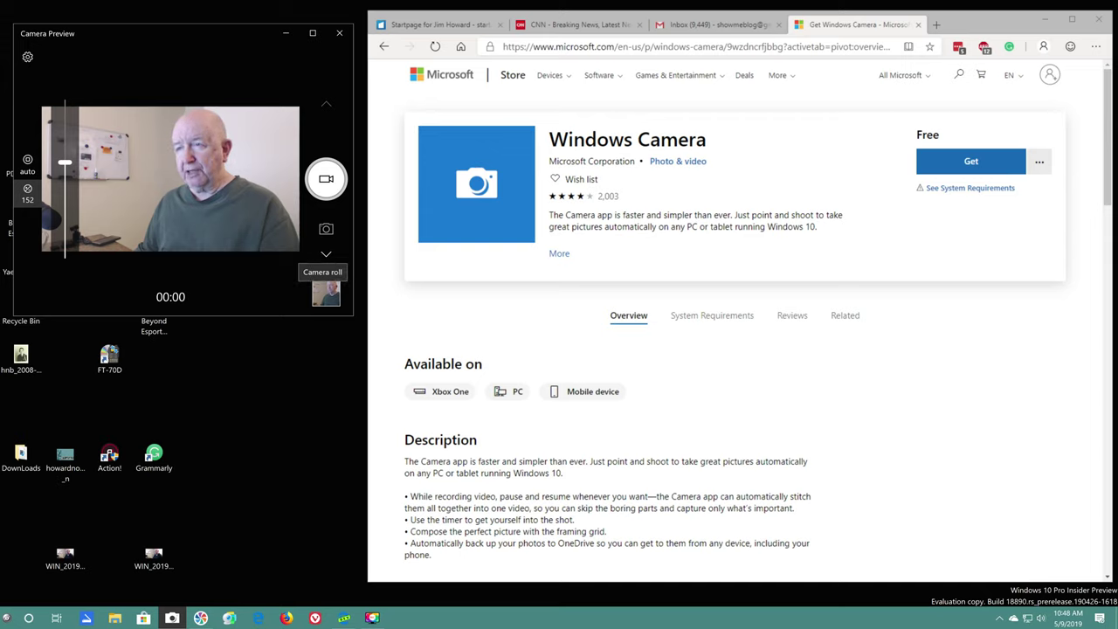
# - Play the 9-second clip from the camera roll and open it in the Photos app
pyautogui.click(326, 294)
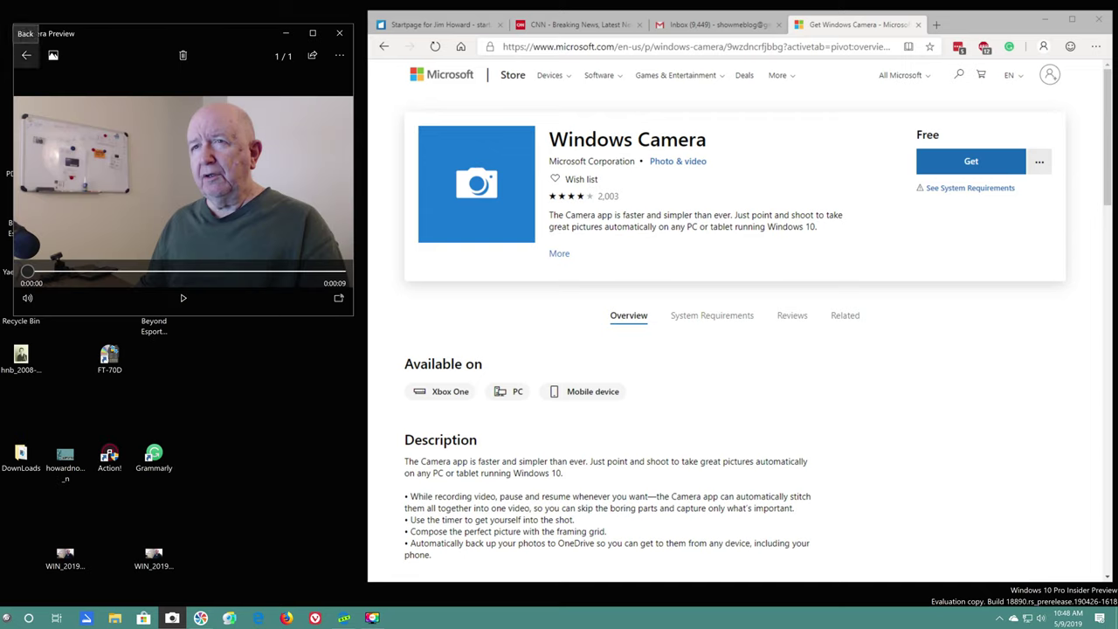
pyautogui.click(27, 55)
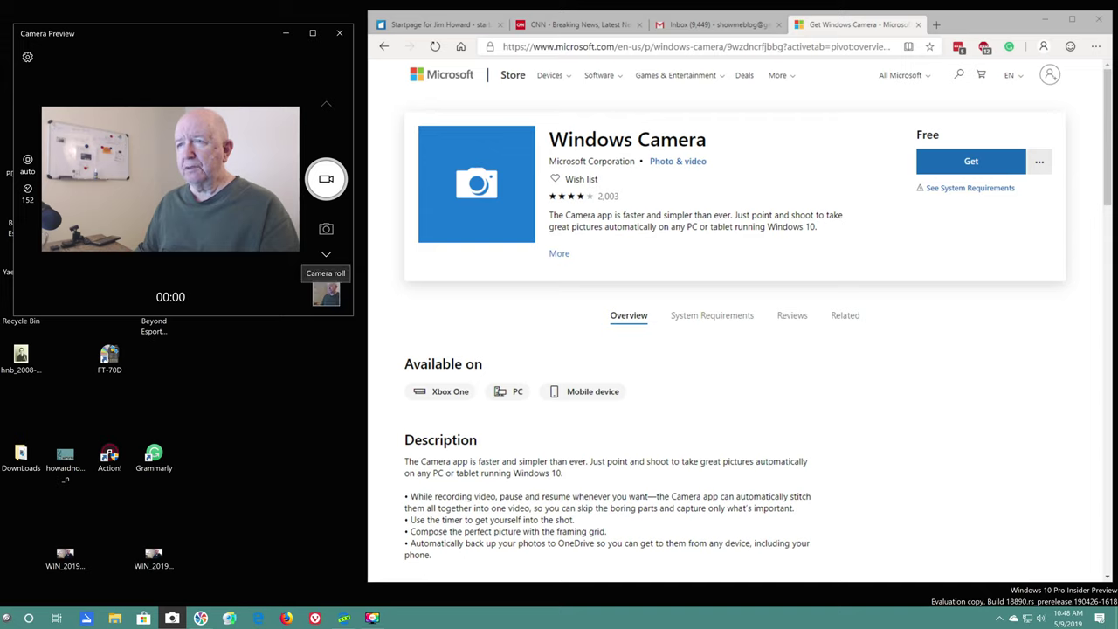
pyautogui.click(326, 292)
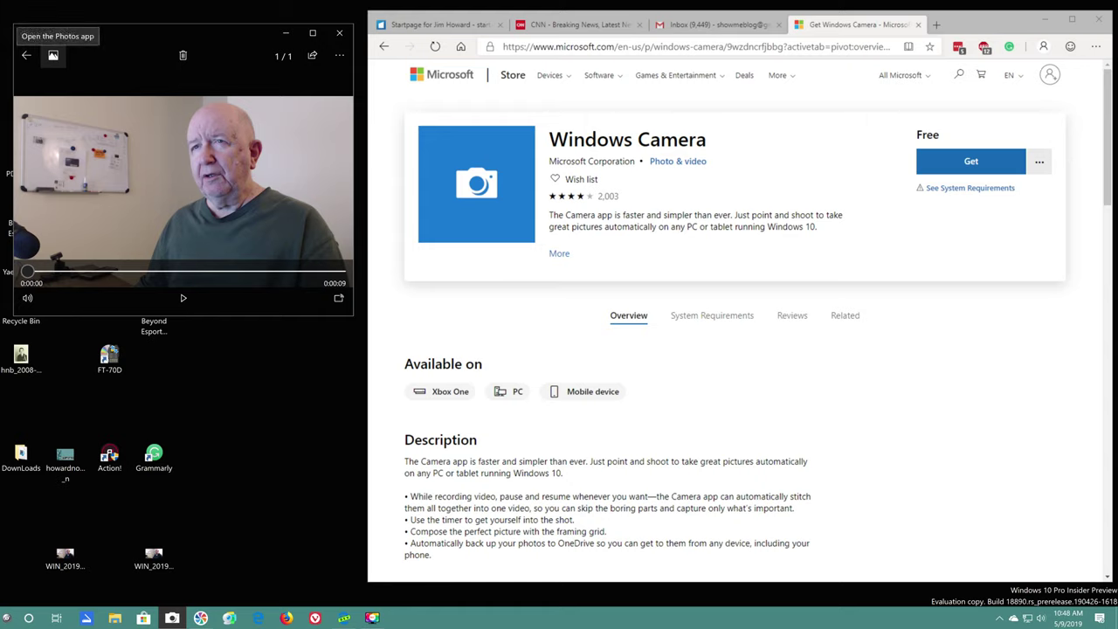
pyautogui.click(52, 55)
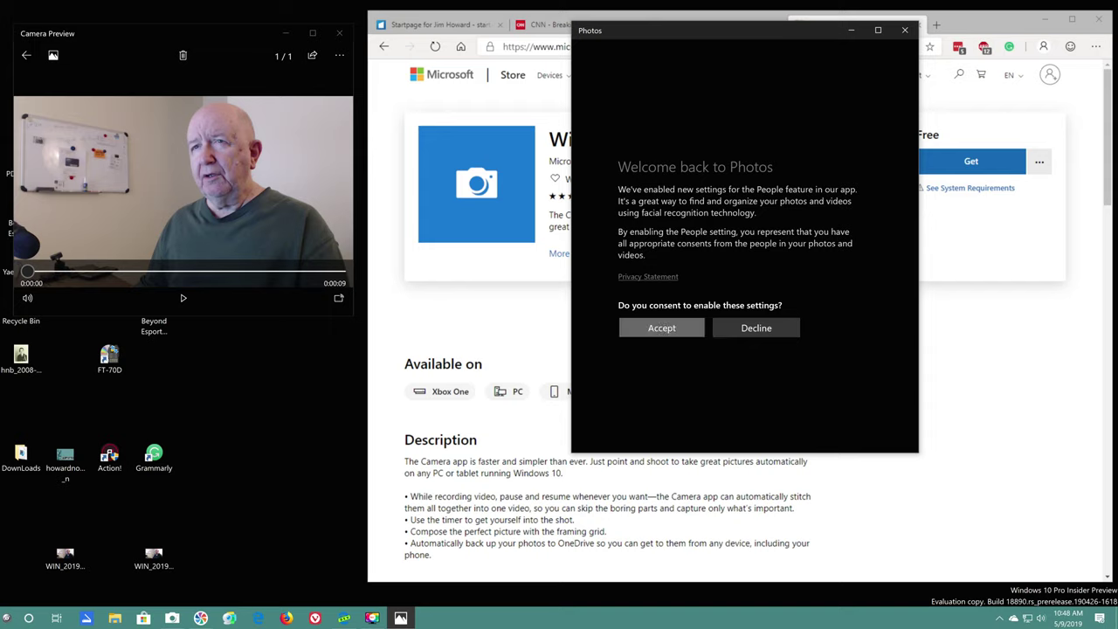
# - Accept the People feature consent in Photos, then close the Photos app
pyautogui.click(661, 328)
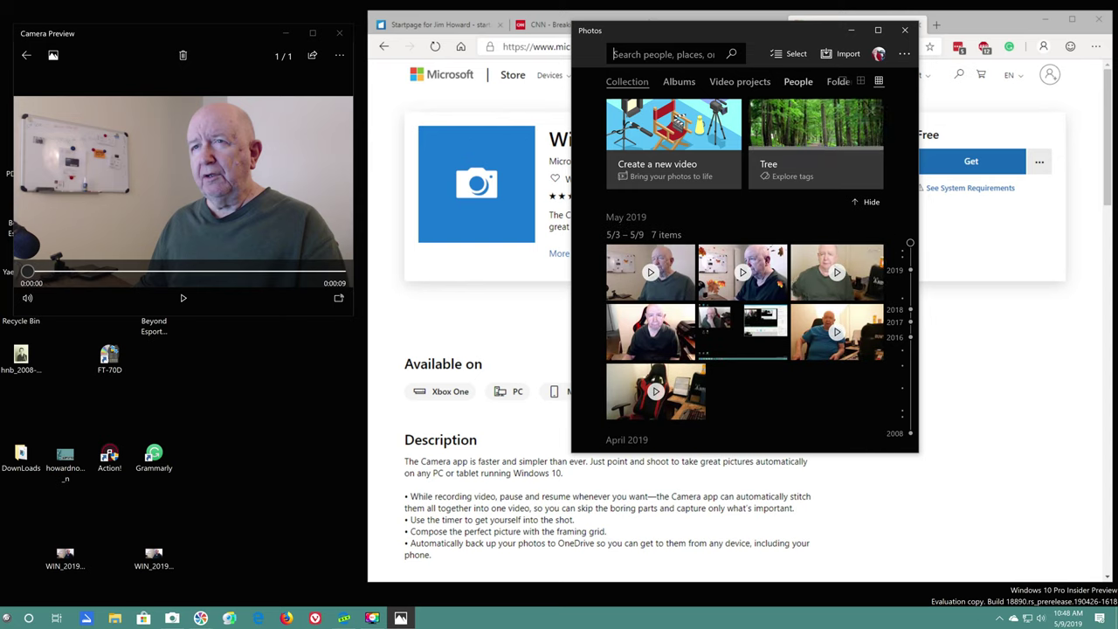
pyautogui.click(905, 30)
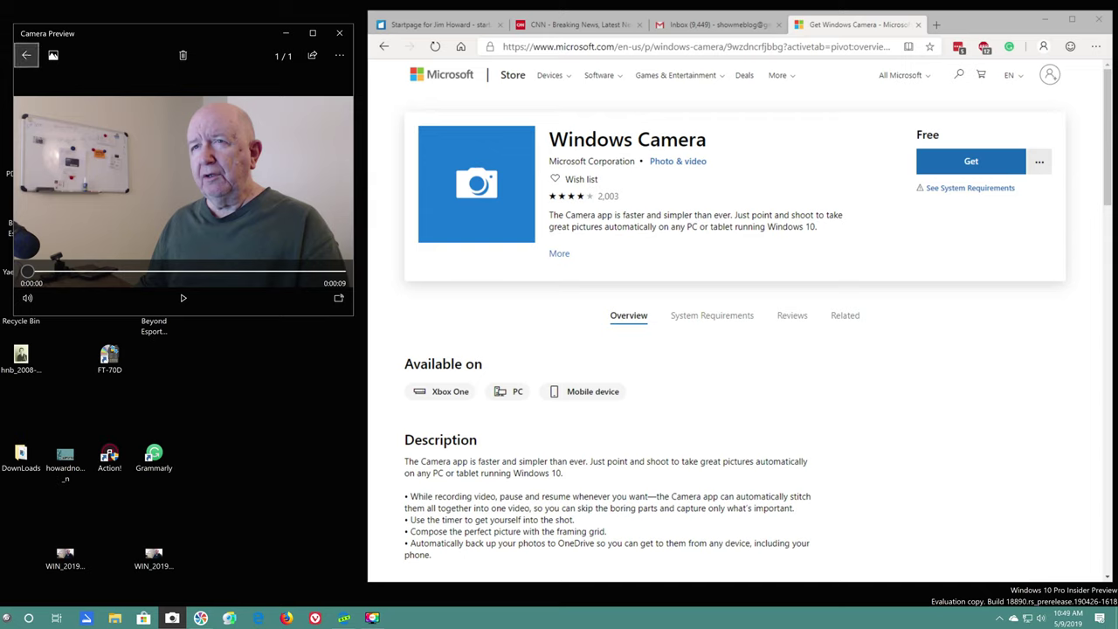
# - Return the camera to live preview and scroll the Store page to Screenshots
pyautogui.click(26, 55)
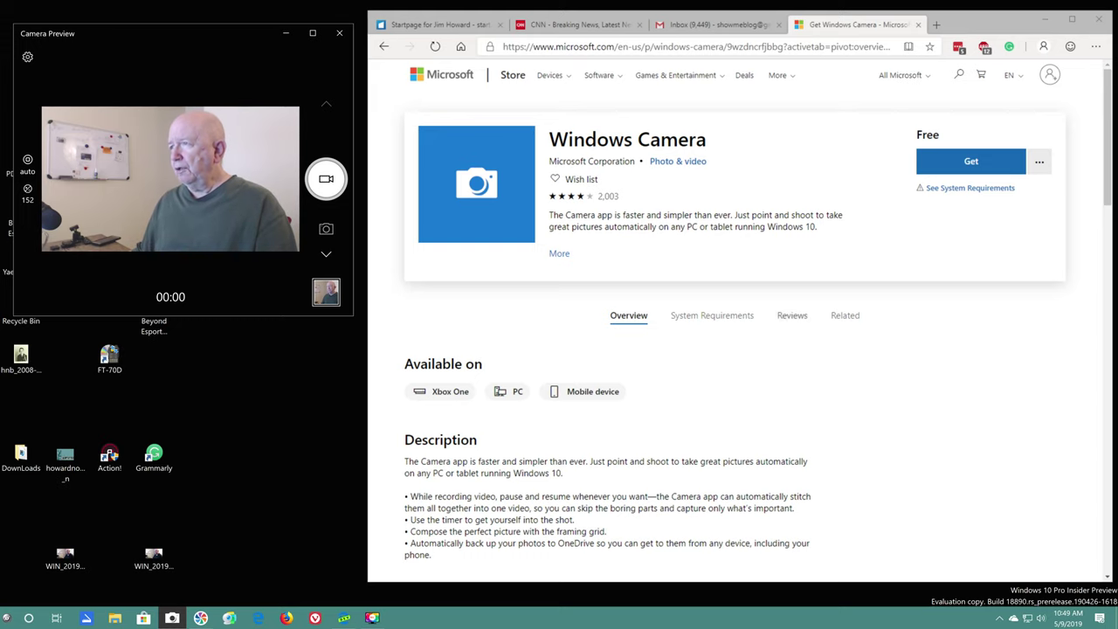
pyautogui.scroll(-2, 739, 319)
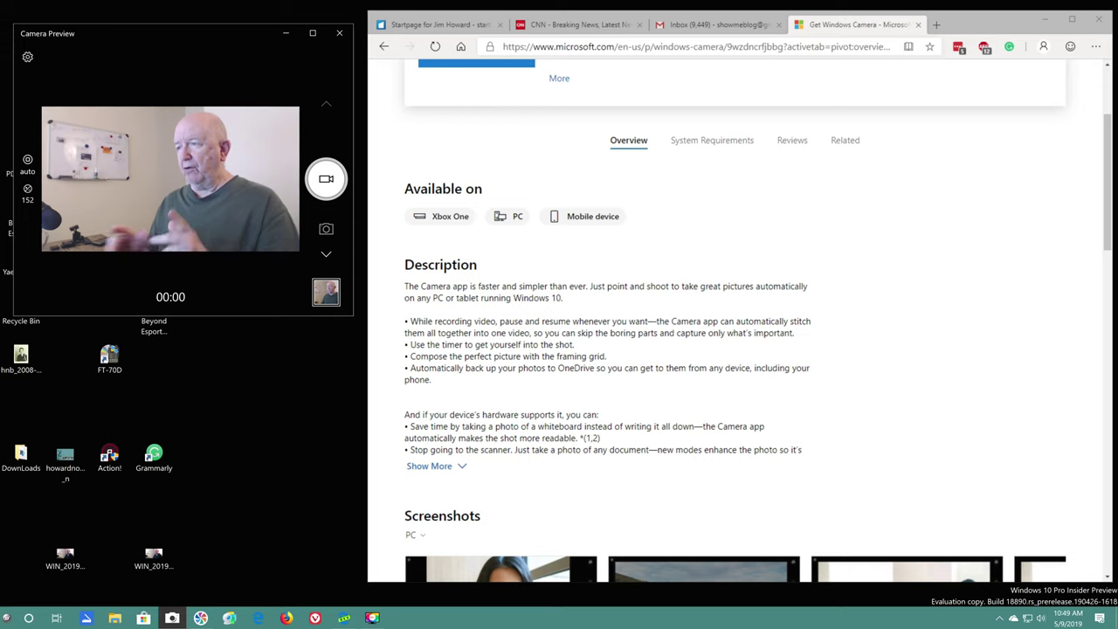
pyautogui.scroll(-3, 738, 323)
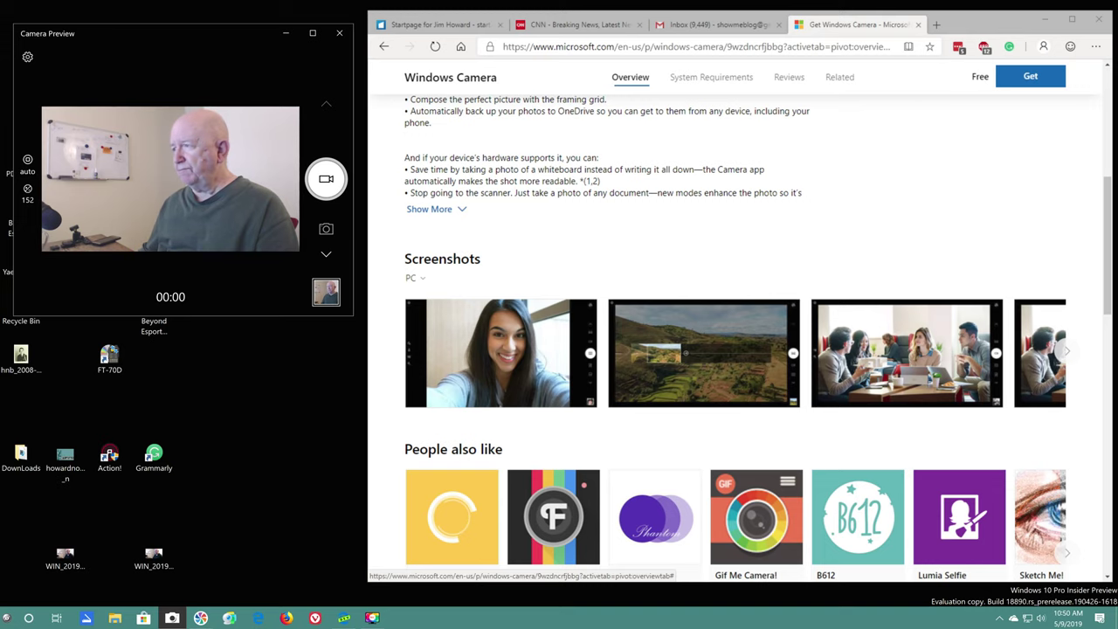
pyautogui.click(501, 353)
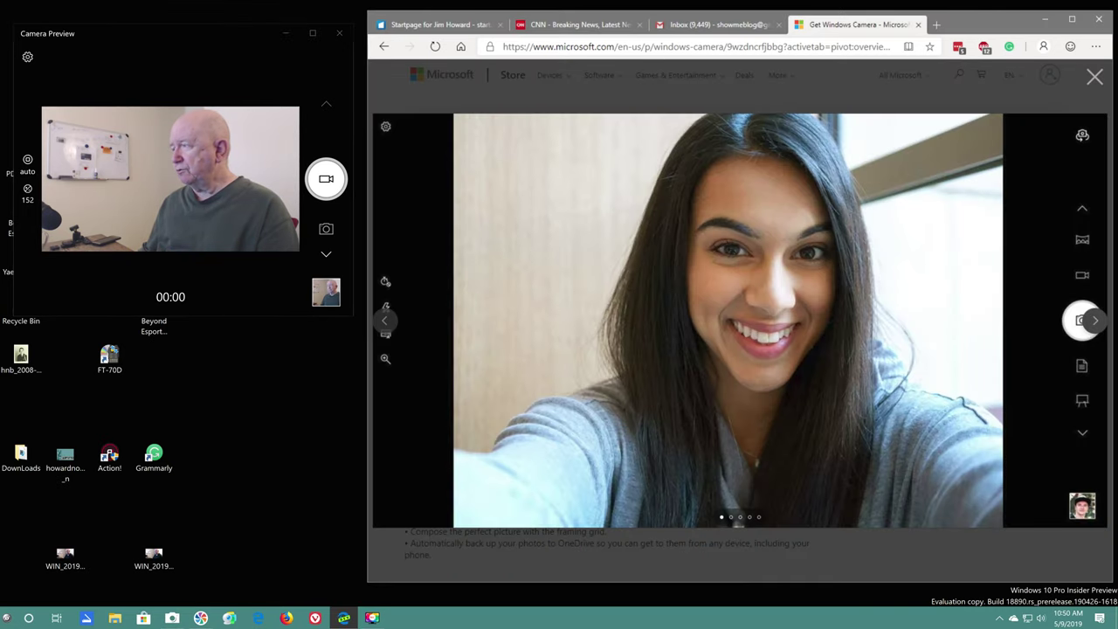
pyautogui.click(1094, 320)
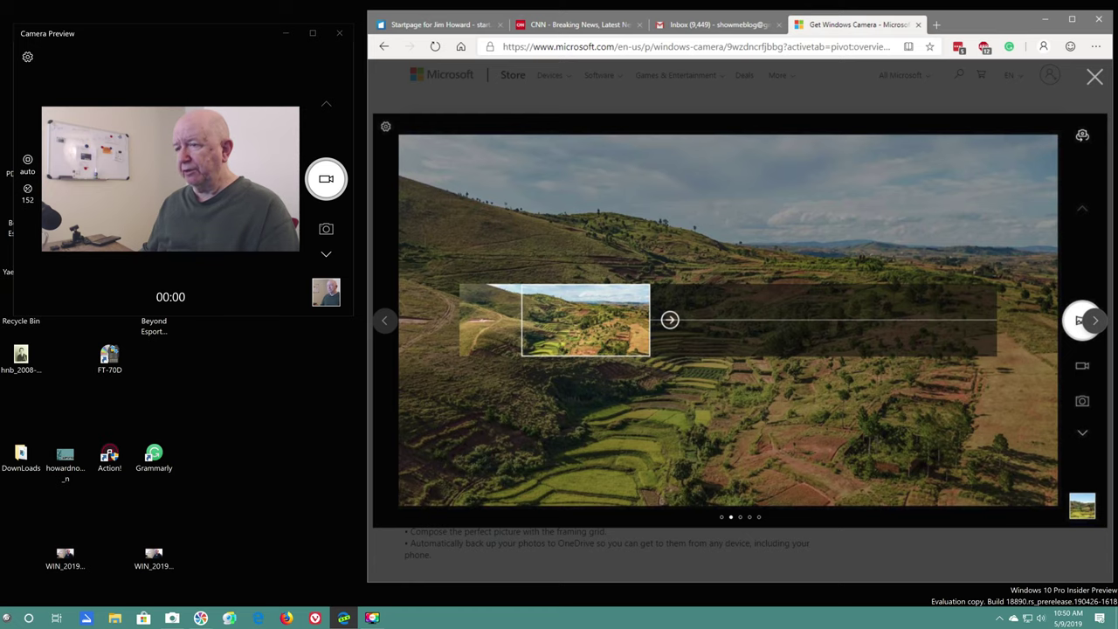
pyautogui.click(1082, 320)
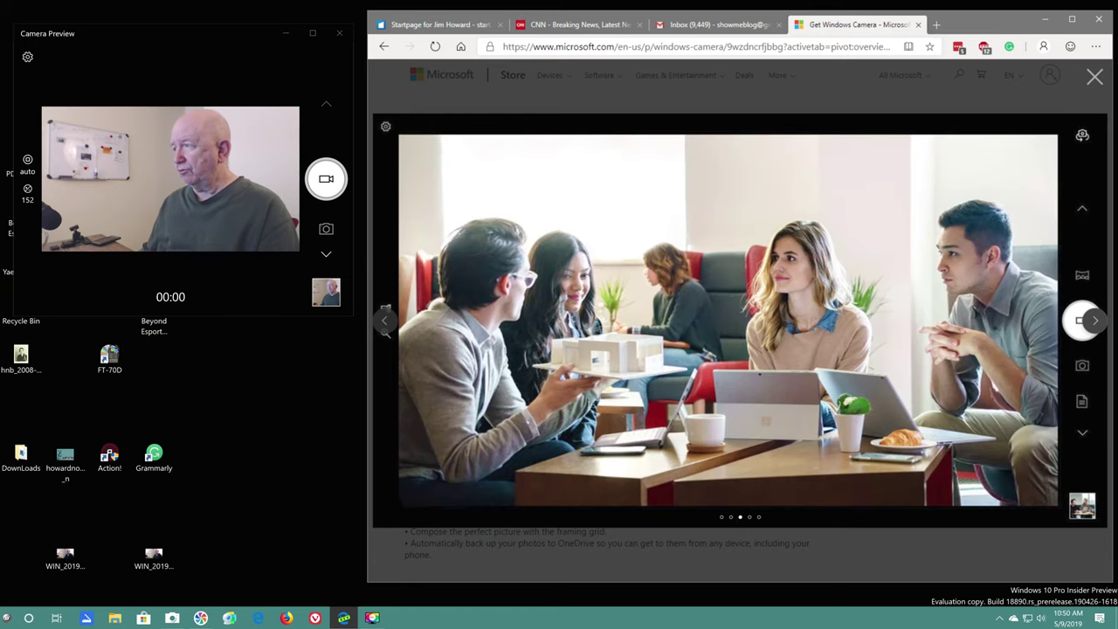
pyautogui.click(1094, 320)
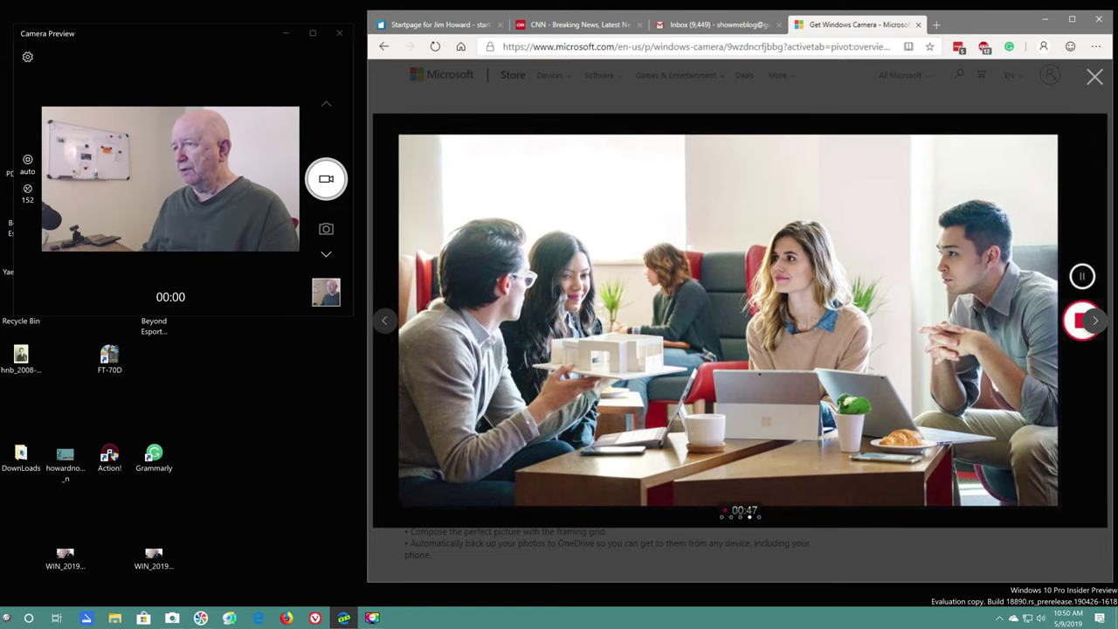
pyautogui.click(1094, 319)
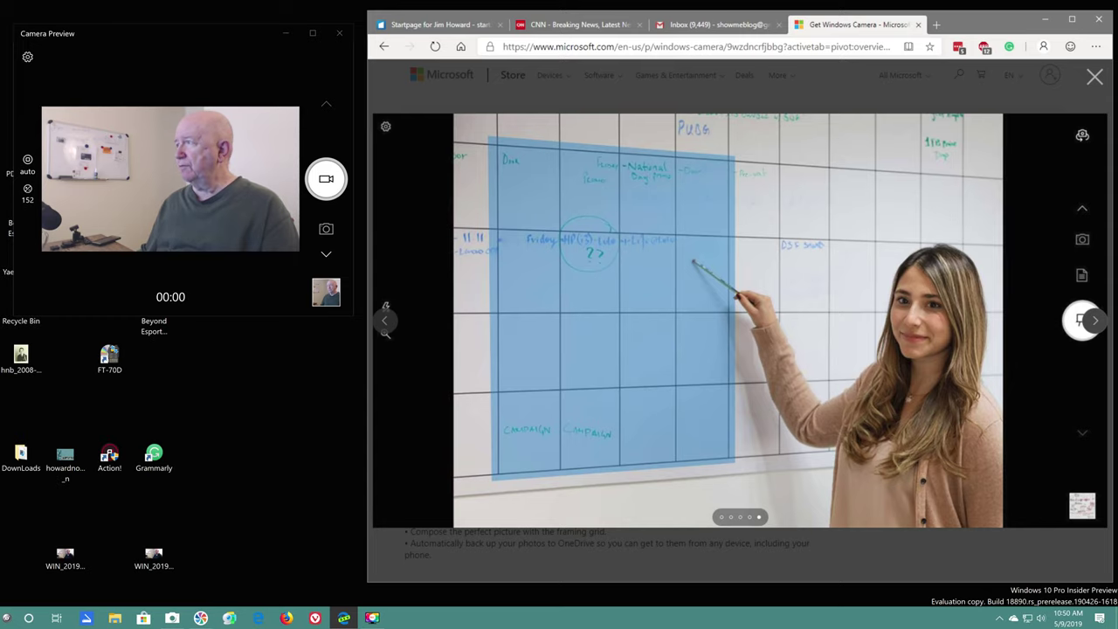
pyautogui.click(1094, 77)
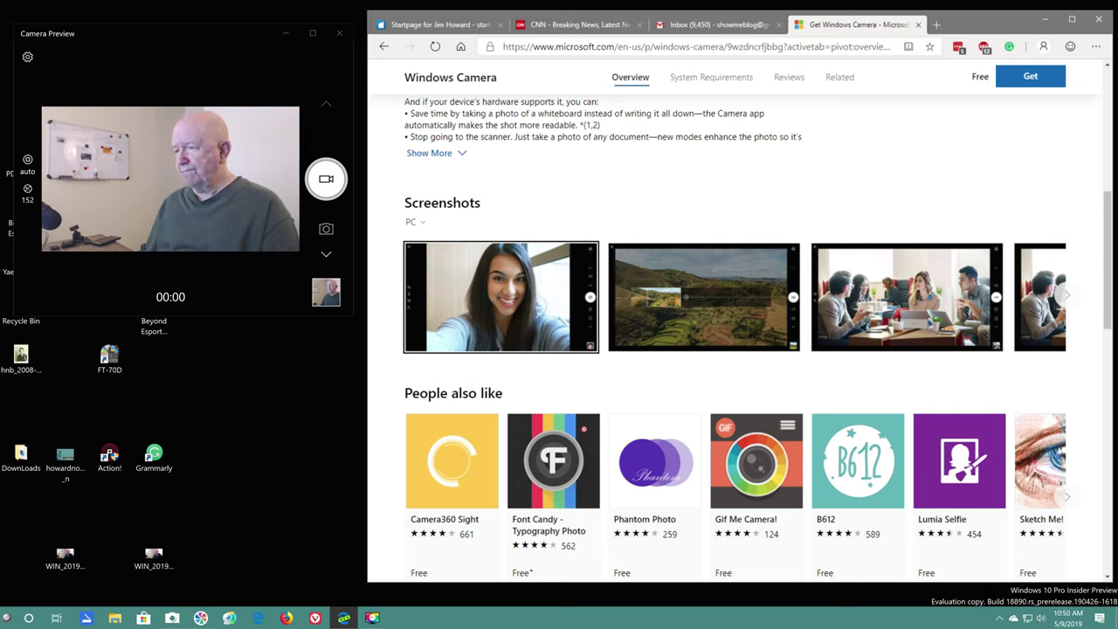
pyautogui.scroll(-2, 655, 437)
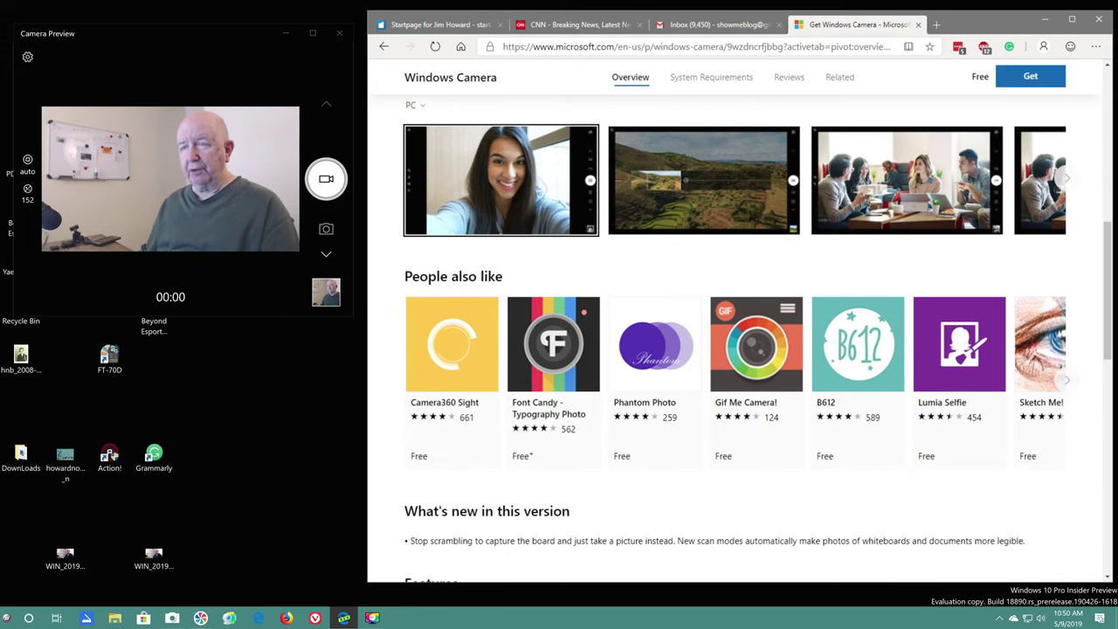
pyautogui.scroll(-3, 757, 338)
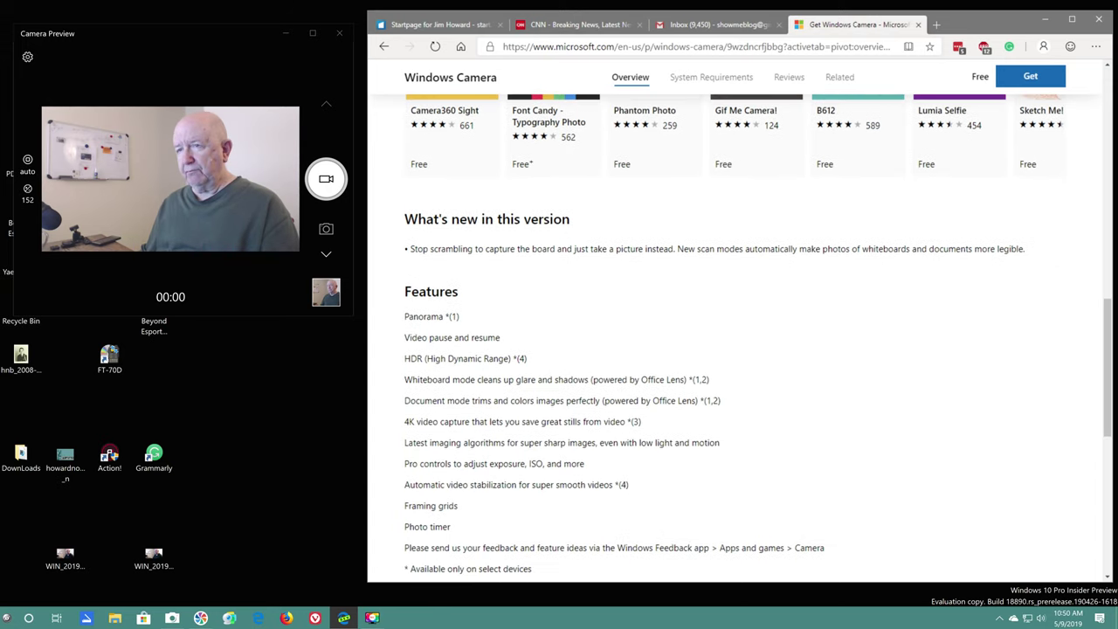
pyautogui.scroll(-3, 734, 333)
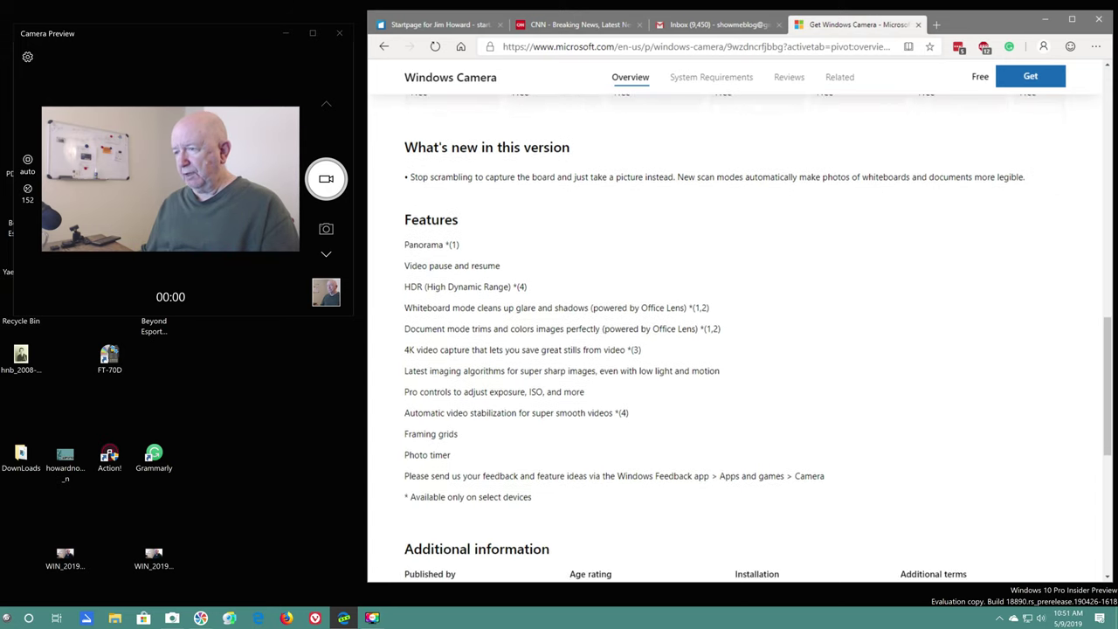
pyautogui.scroll(7, 733, 334)
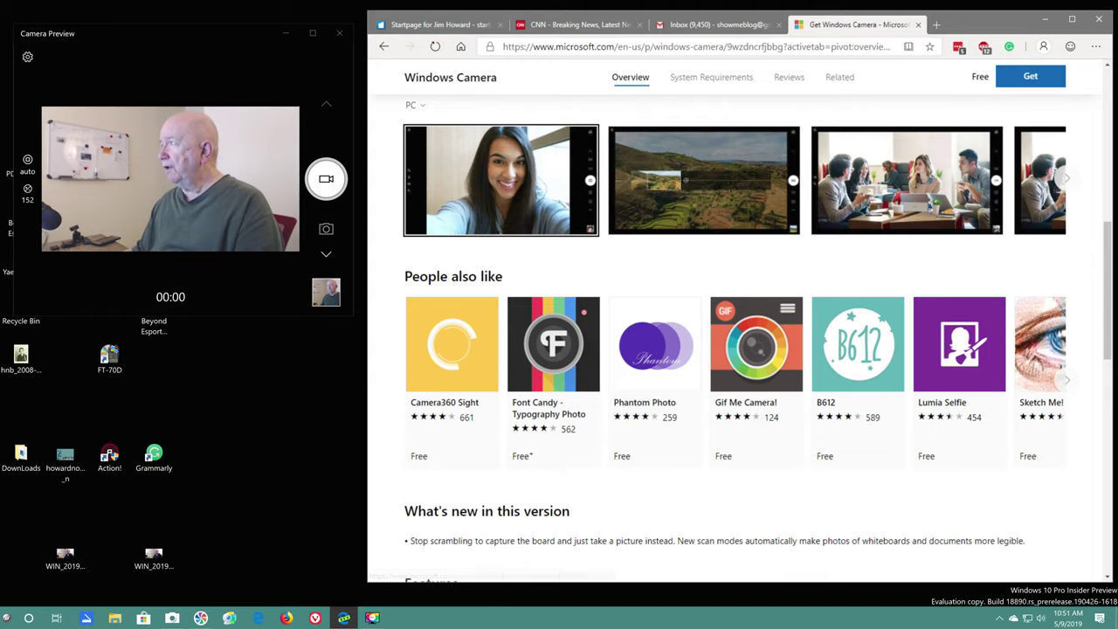
# - Minimize the browser and bring up the Movavi screen recorder window
pyautogui.click(1045, 19)
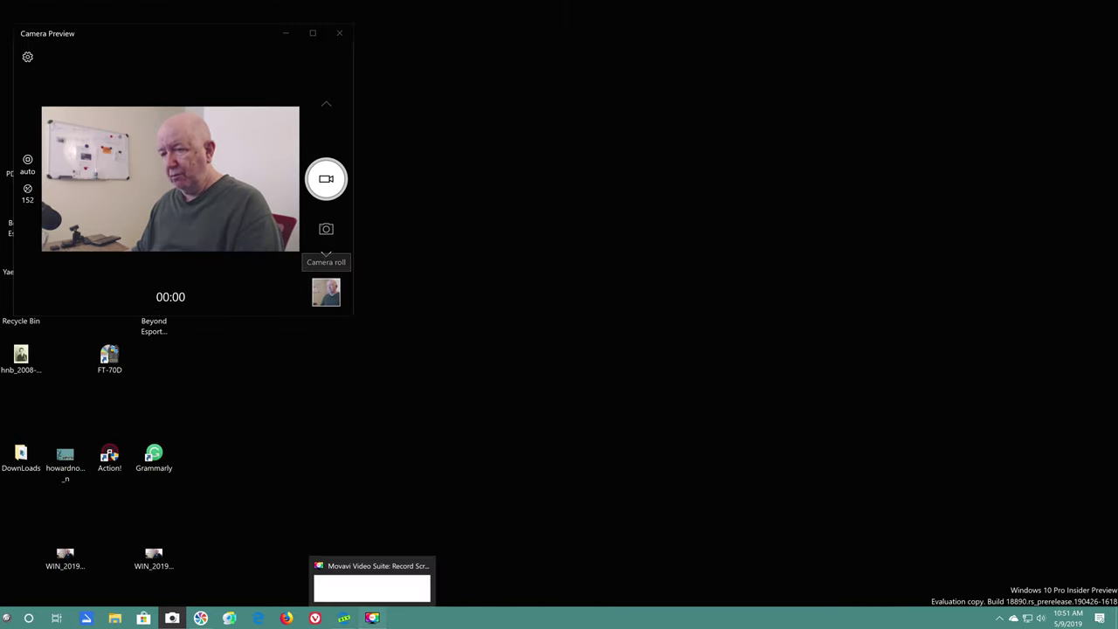
pyautogui.click(372, 617)
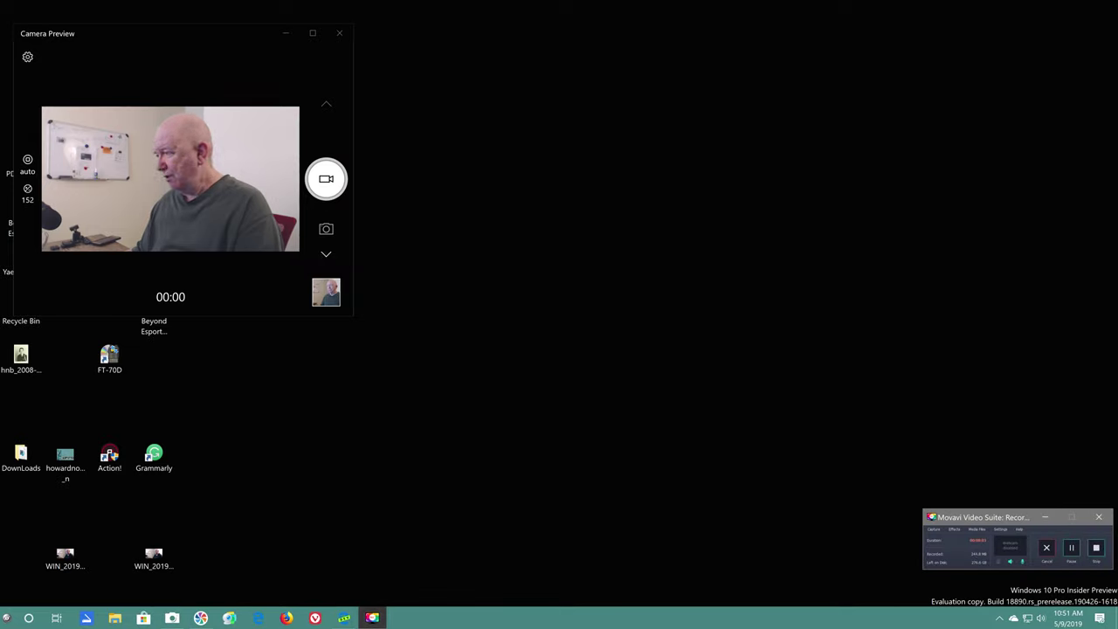